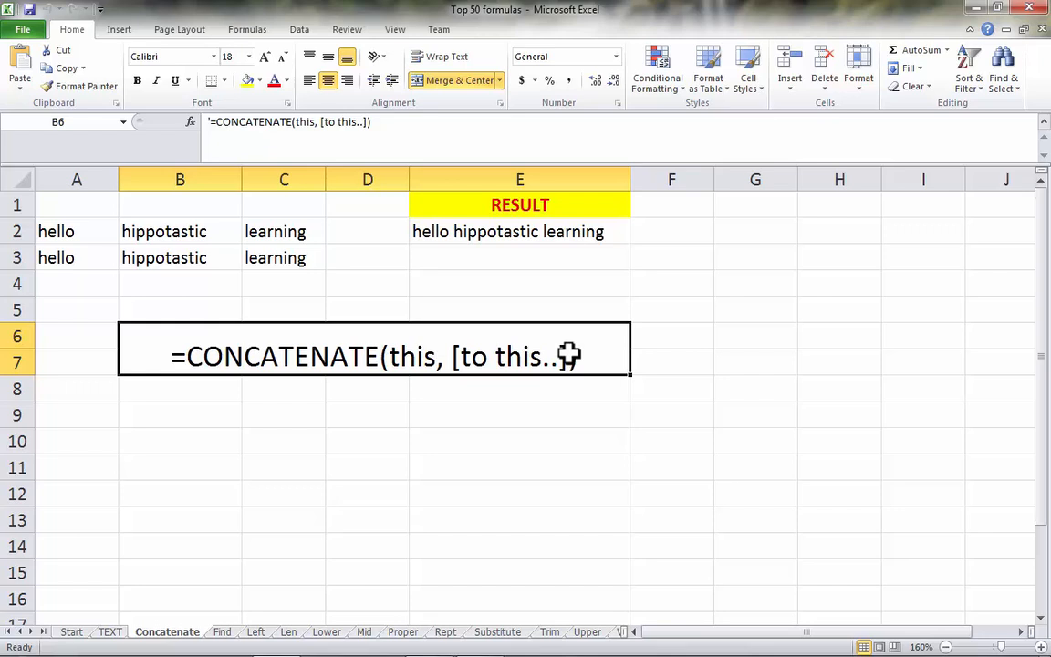
- Review the example words in A2:C2 and the formula in E2, and enter =concatenate(A3, " ", B3," ",C3) in E3
left_click(91, 232)
left_click(207, 231)
left_click(264, 231)
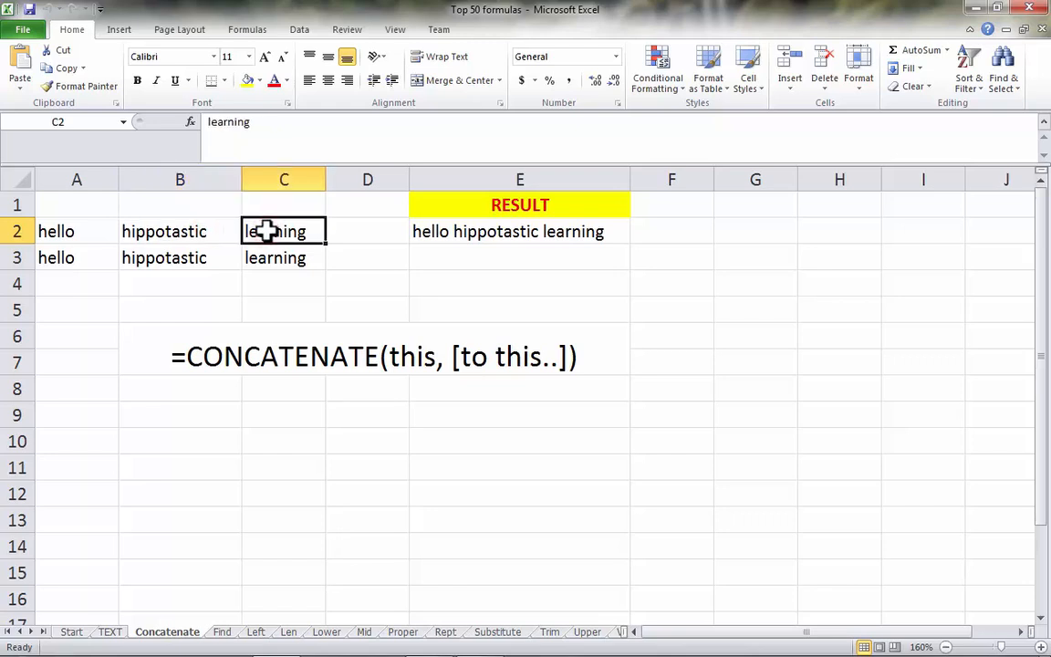
left_click(441, 232)
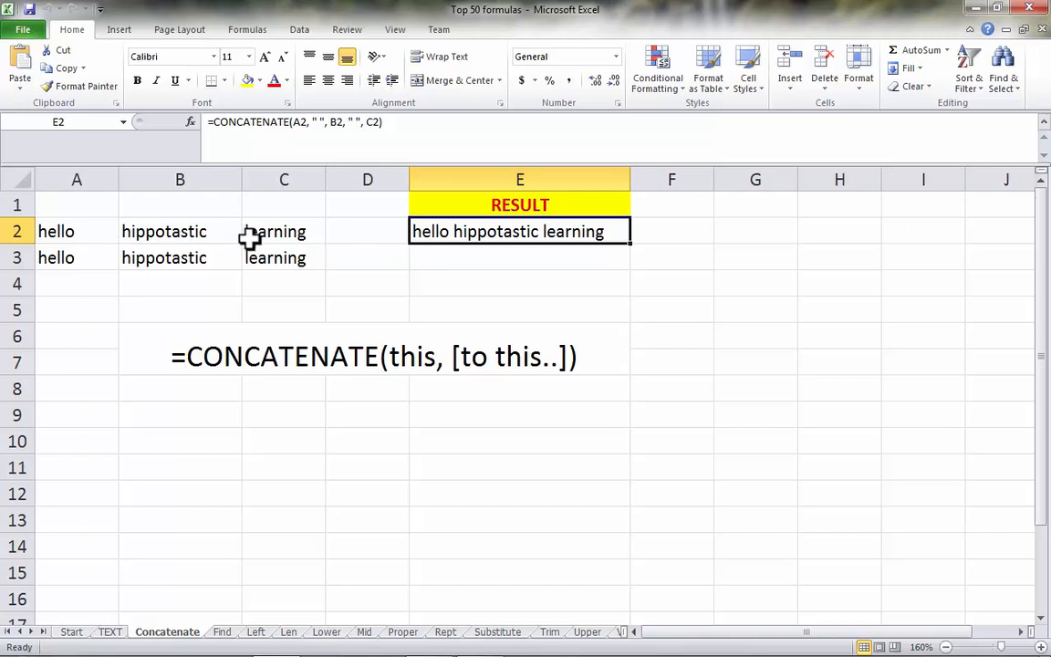
left_click(452, 259)
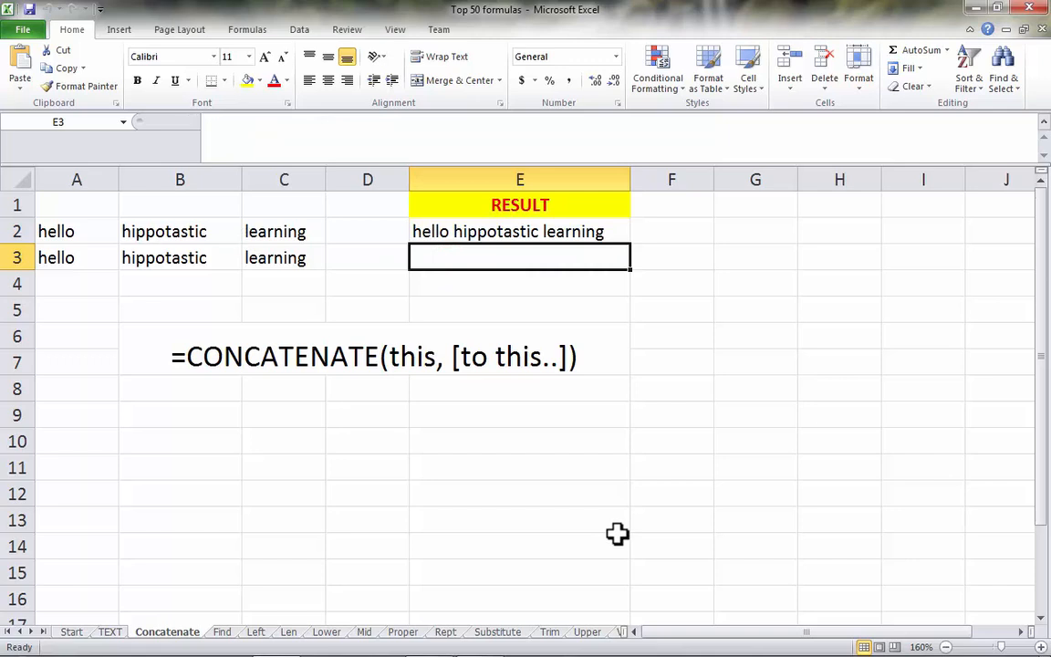
type("=concatenate(")
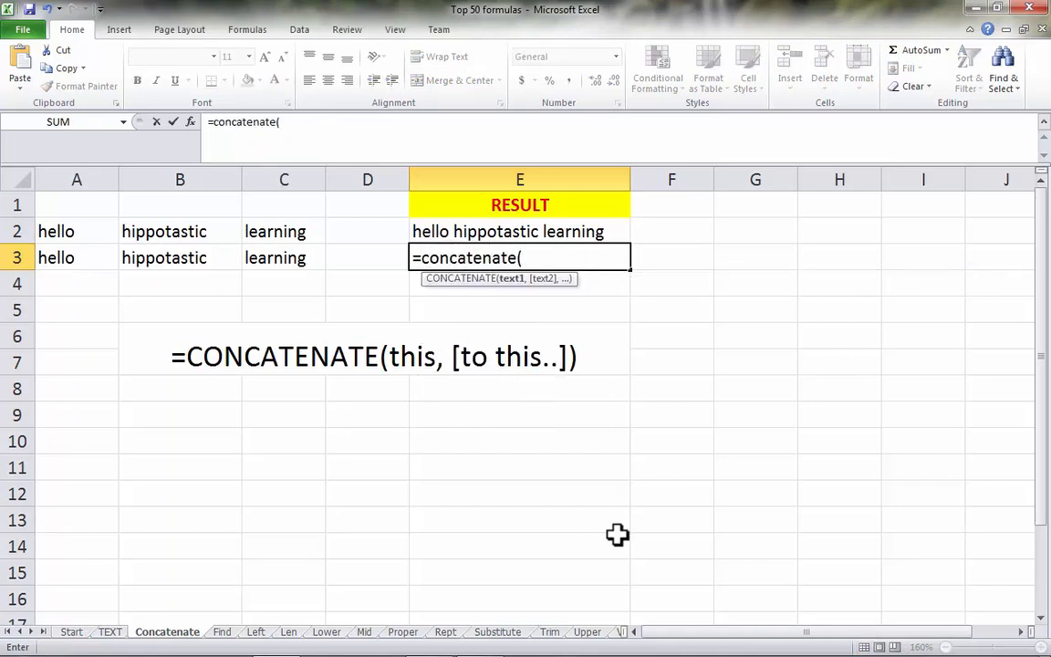
left_click(94, 257)
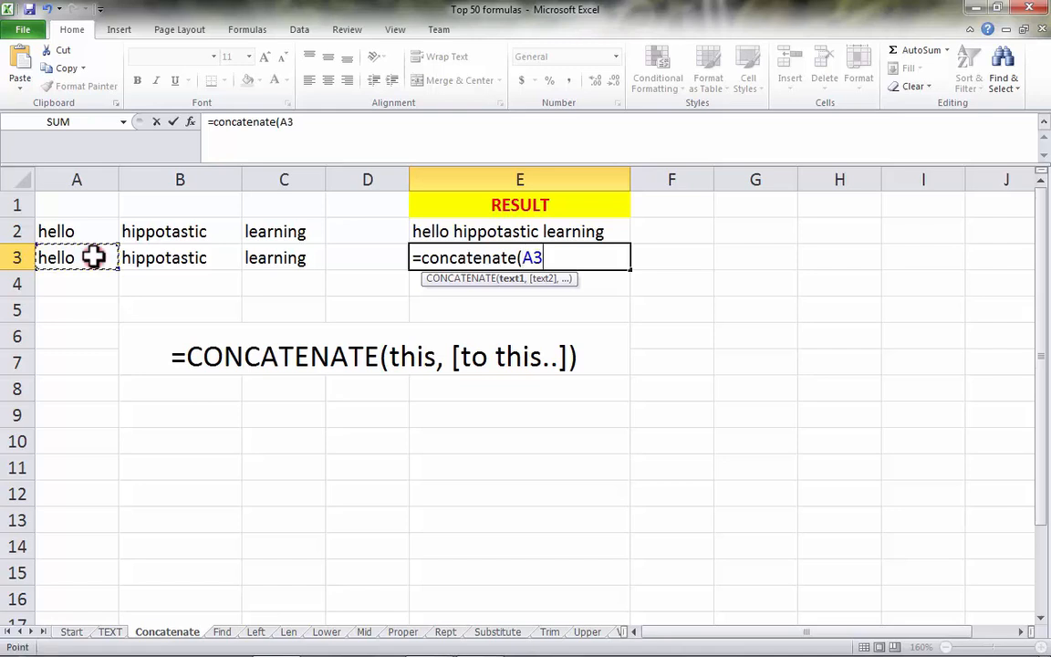
type(",")
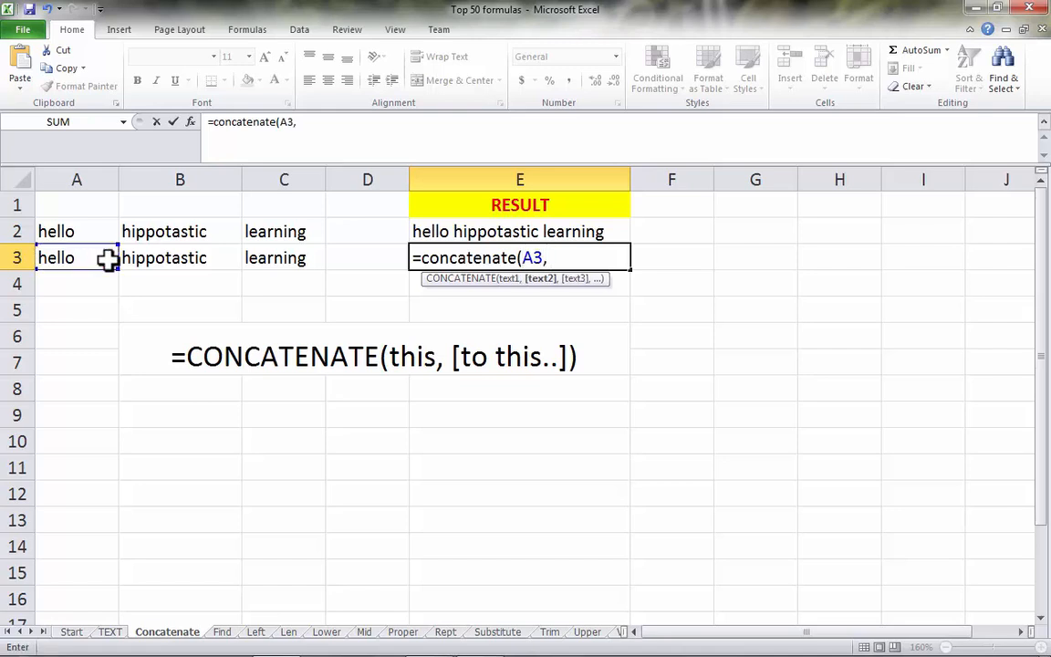
type(" \" \",")
left_click(164, 260)
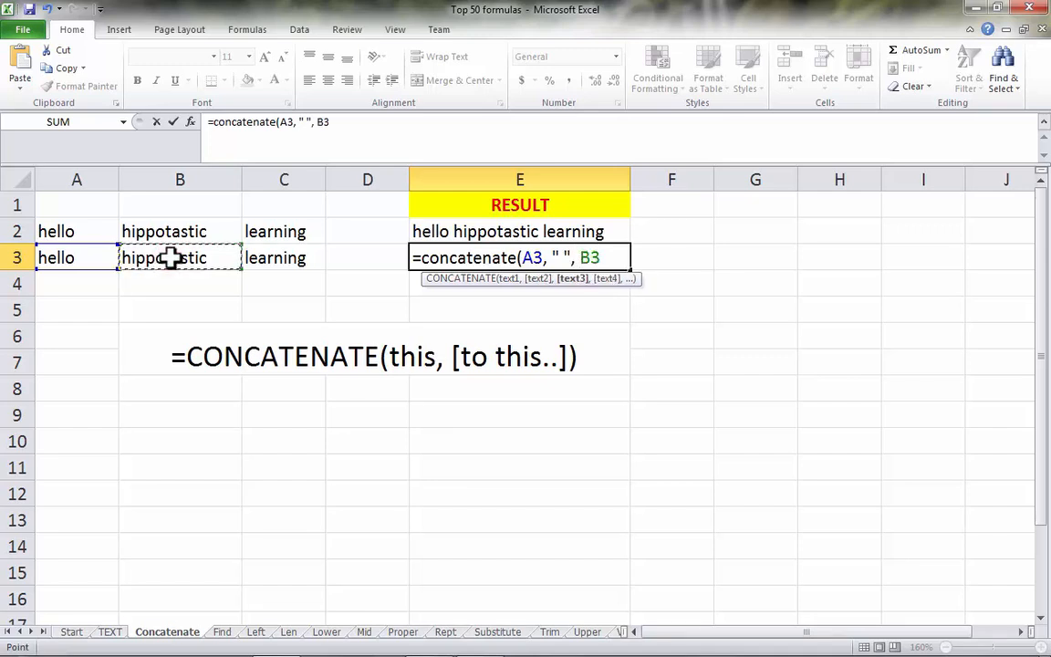
type(",")
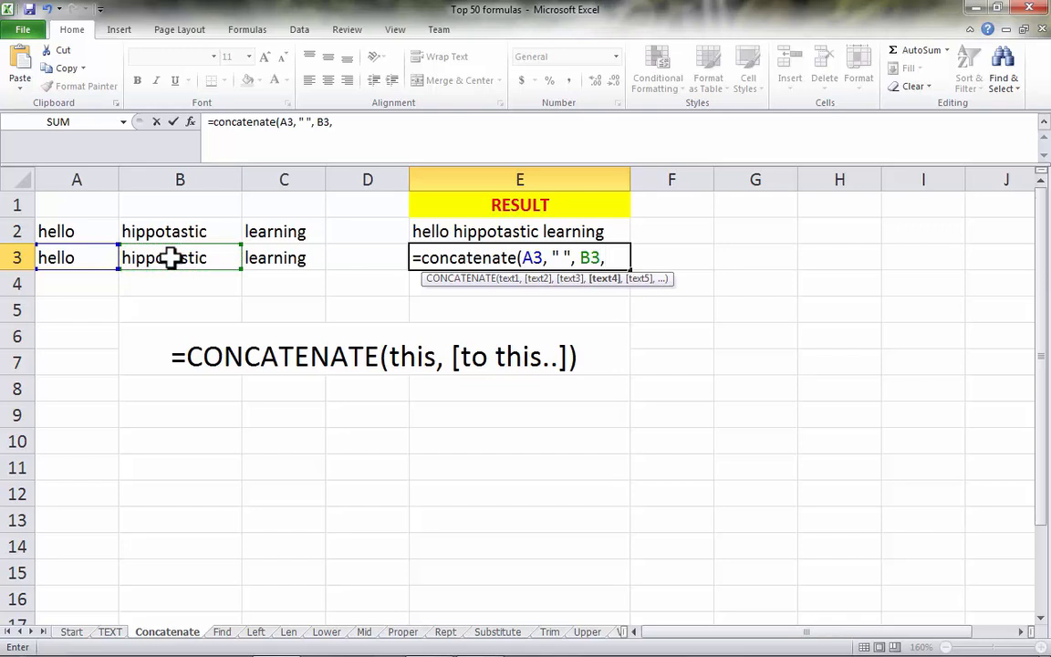
type("\" \",")
left_click(278, 258)
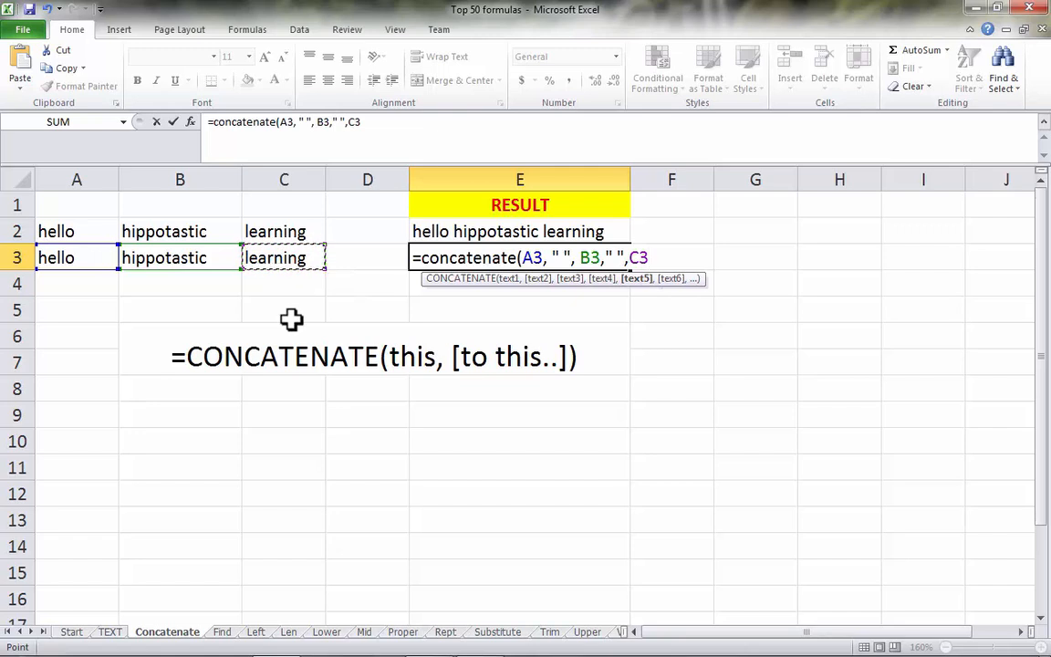
type(")")
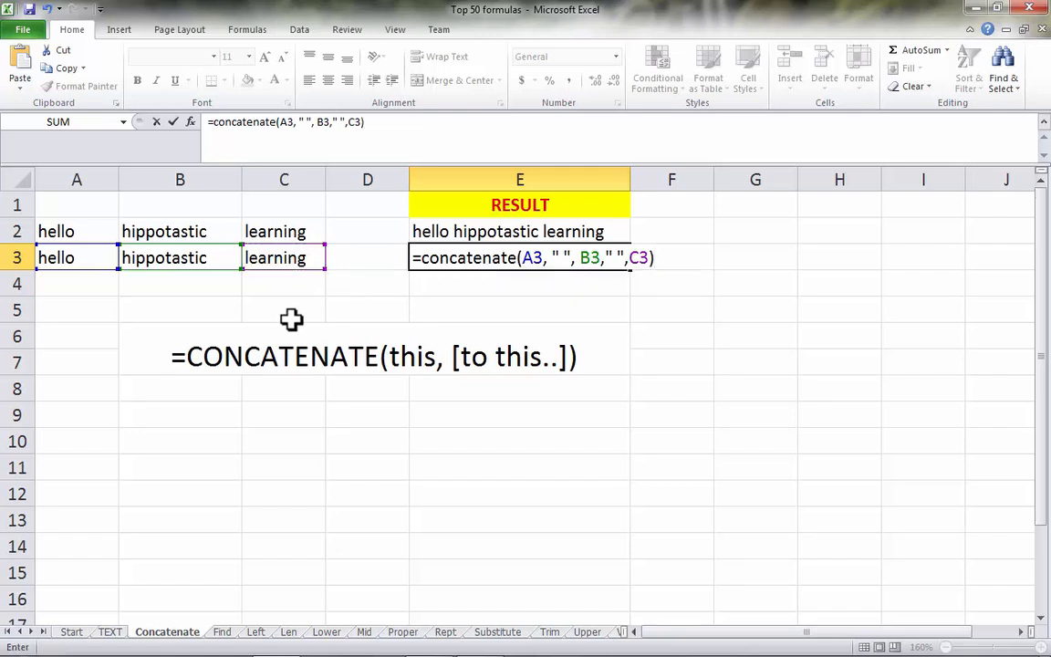
key("Return")
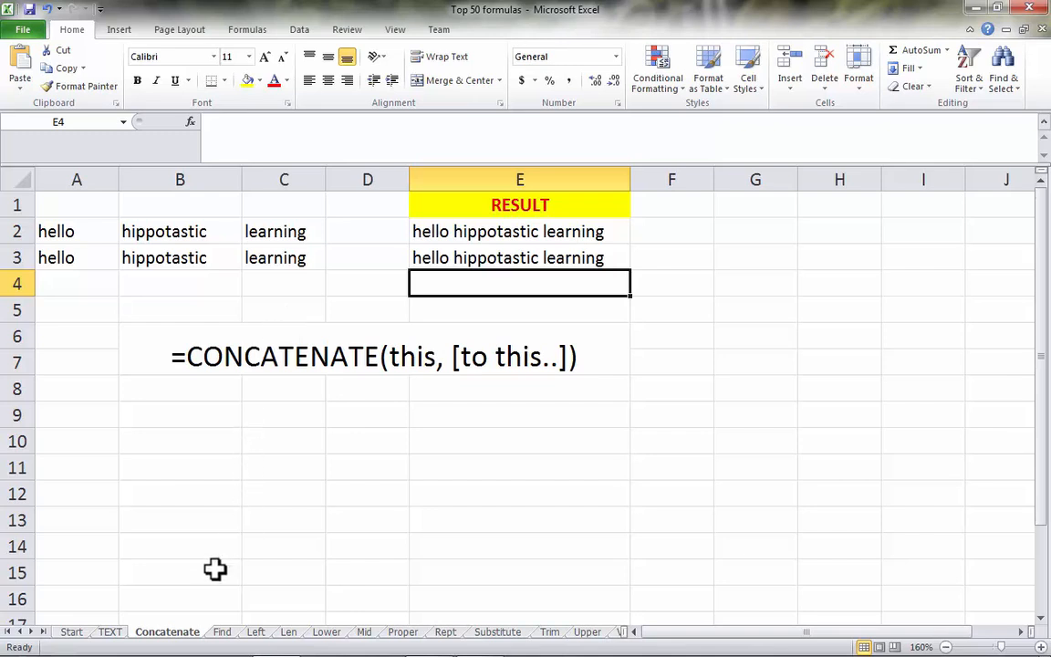
- On the Find sheet, review the example text in A2 and formula in C2, and enter =FIND("are",A3) in C3
left_click(221, 631)
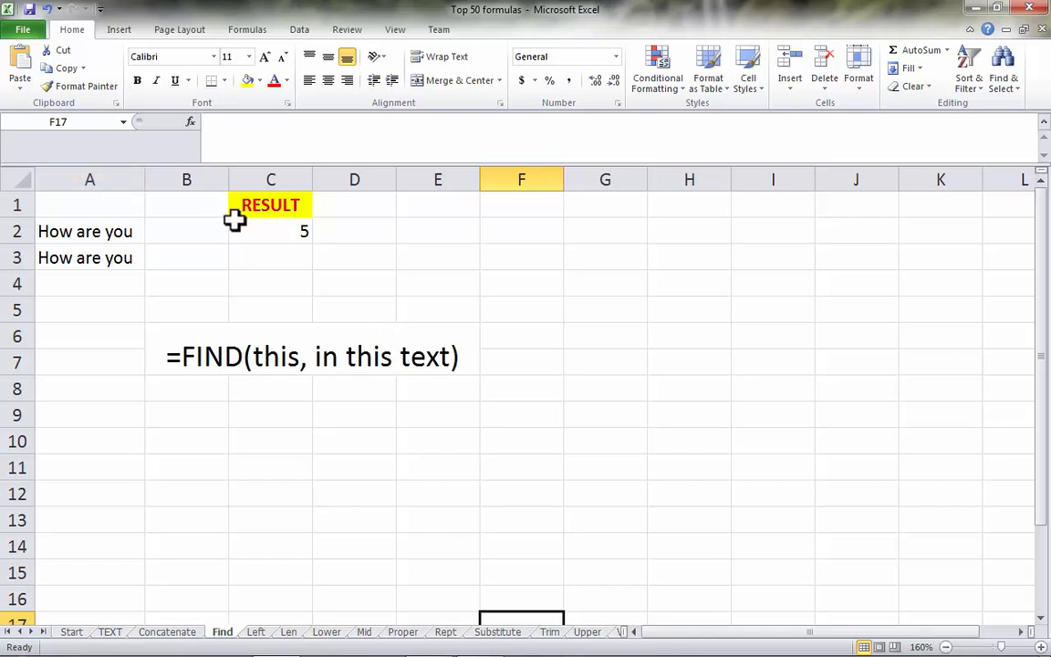
left_click(91, 231)
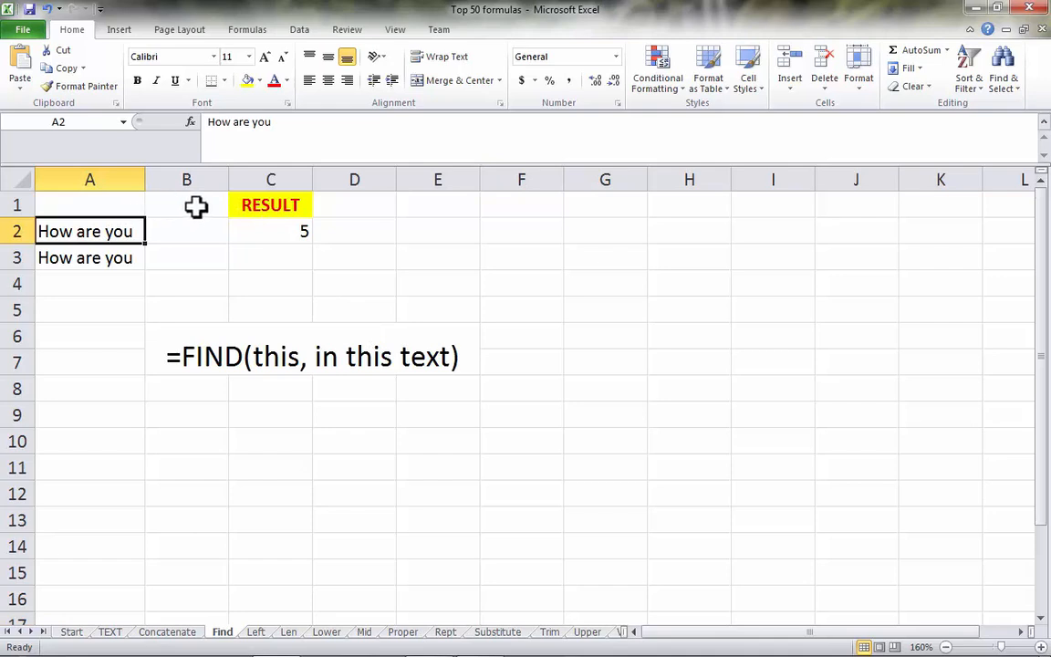
left_click(288, 231)
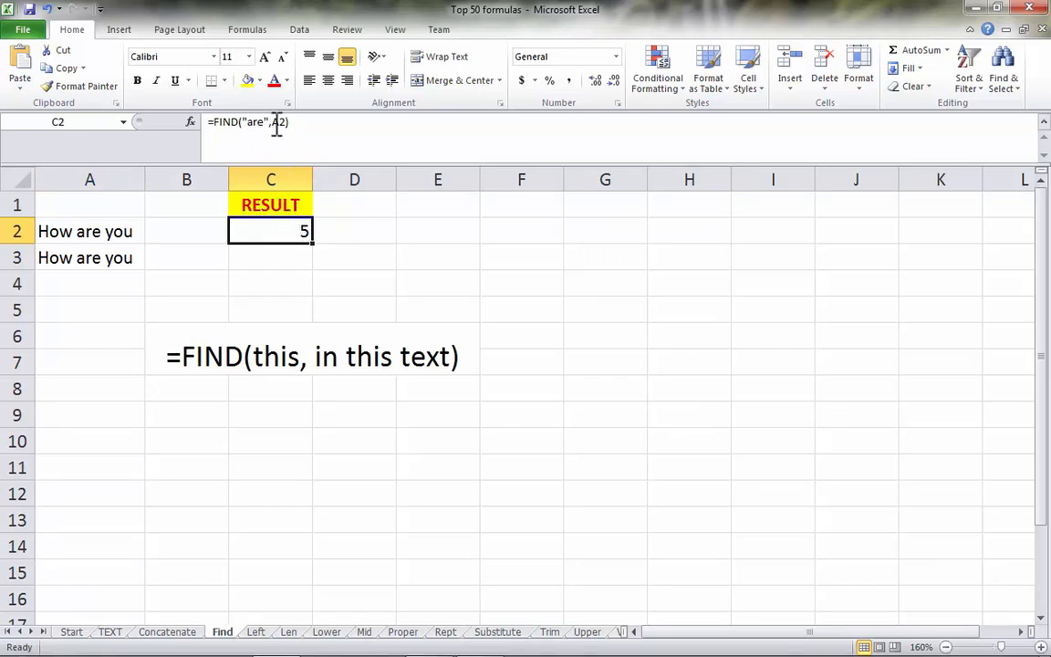
left_click(101, 228)
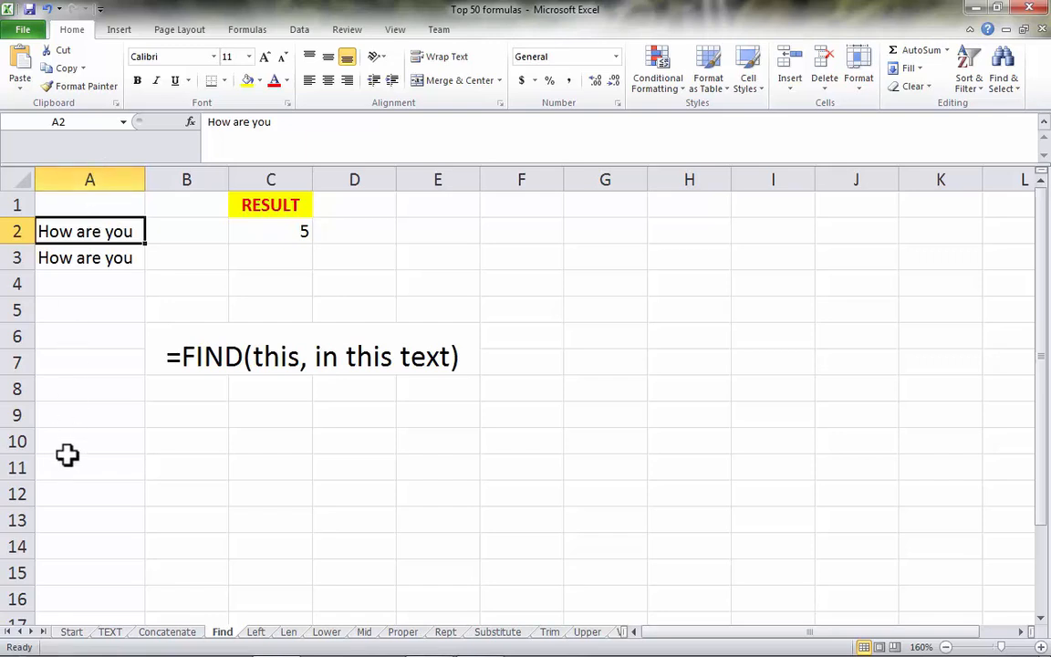
left_click(274, 228)
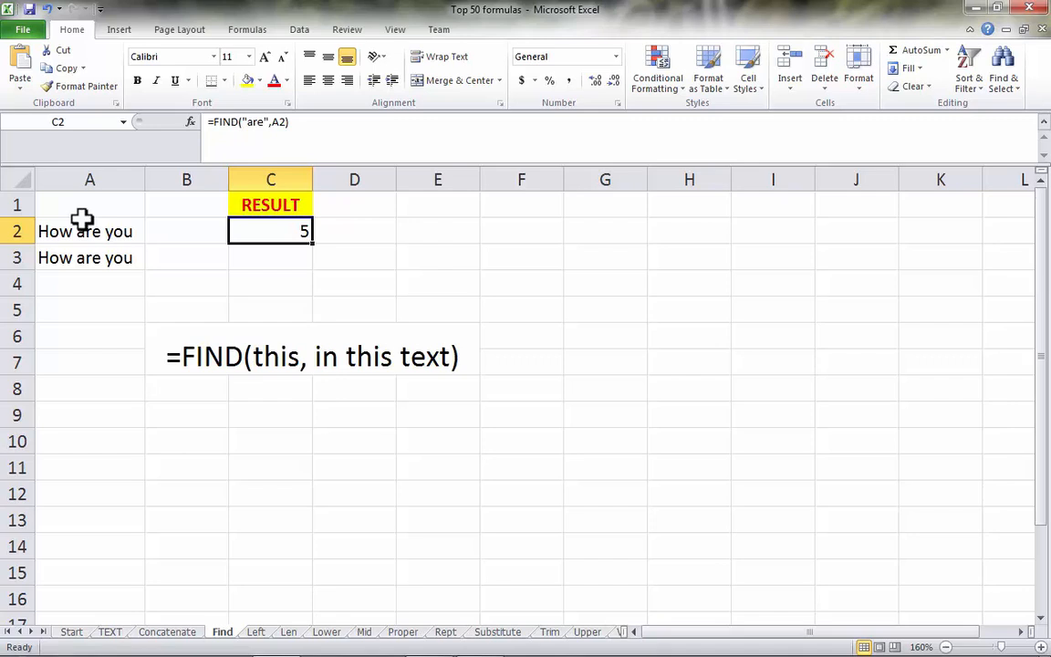
left_click(240, 258)
type("=")
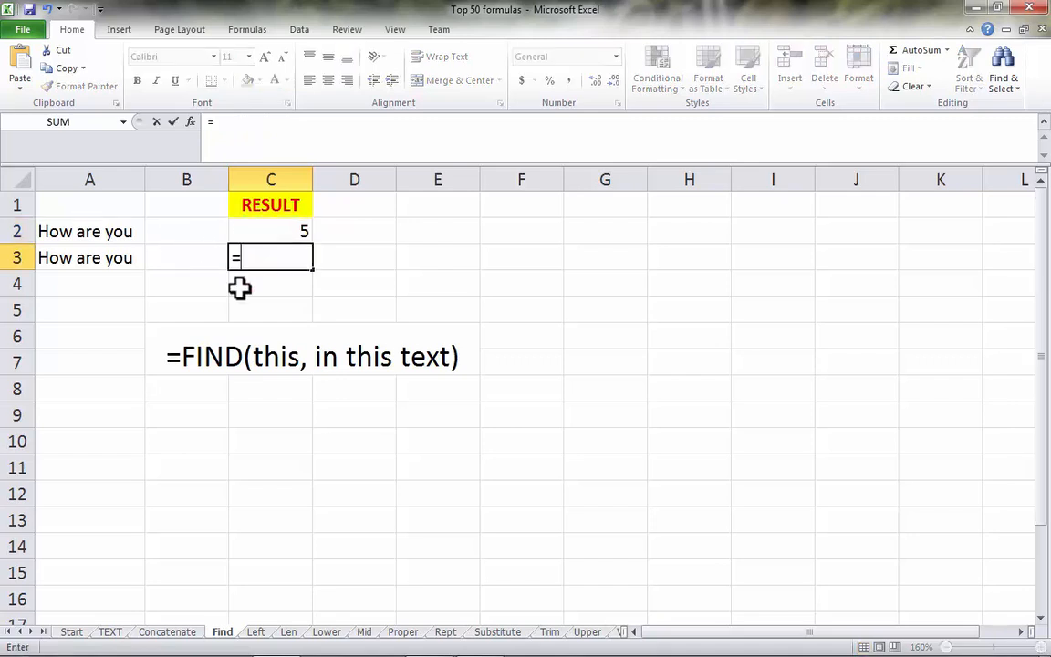
type("FIND(")
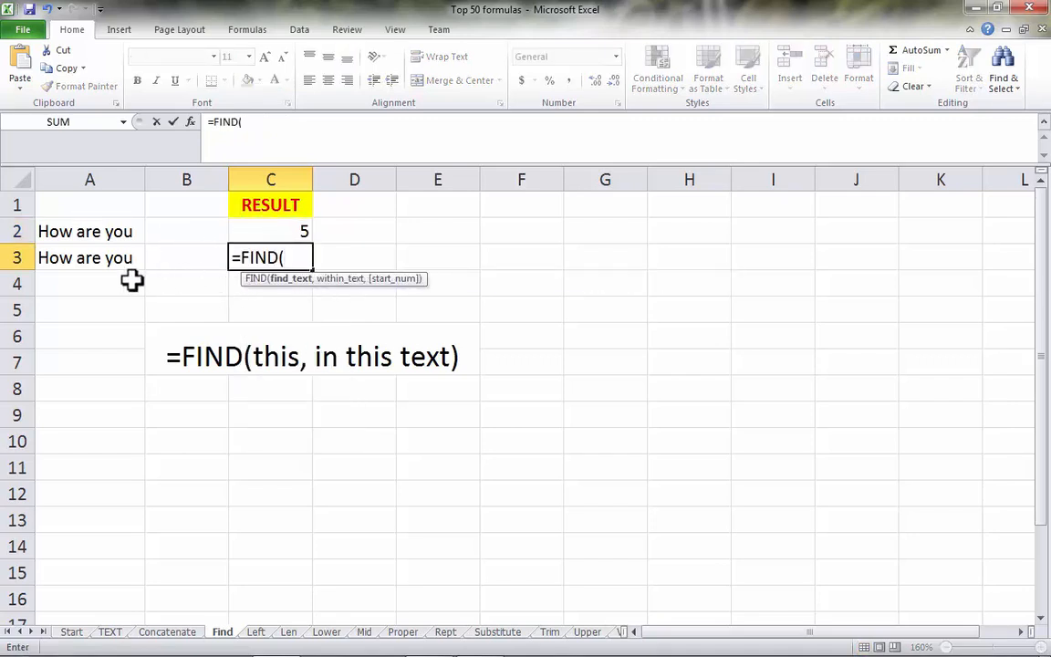
type("\"are\",")
left_click(105, 260)
type(")")
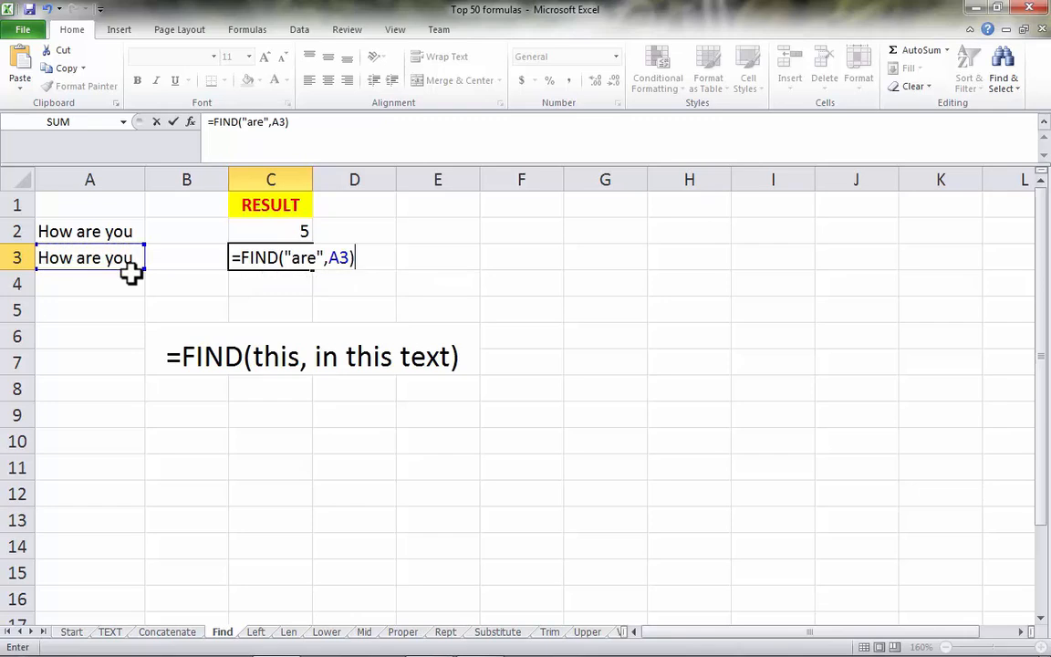
key("Return")
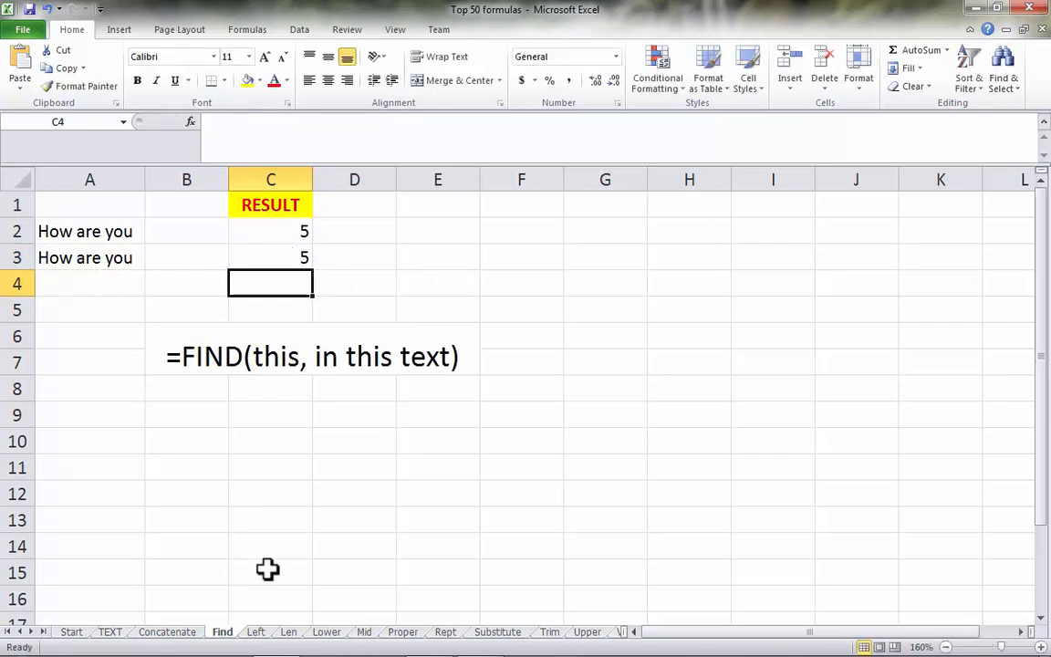
- On the Left sheet, review the example in A2 and C2, and enter =LEFT(A3, 3) in C3
left_click(255, 631)
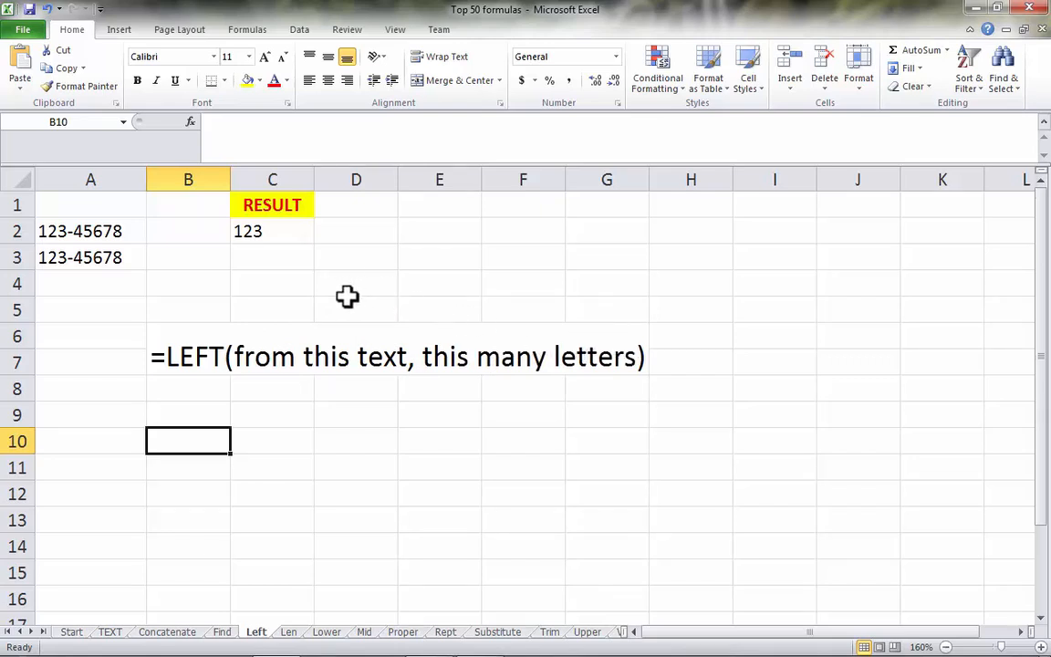
left_click(116, 231)
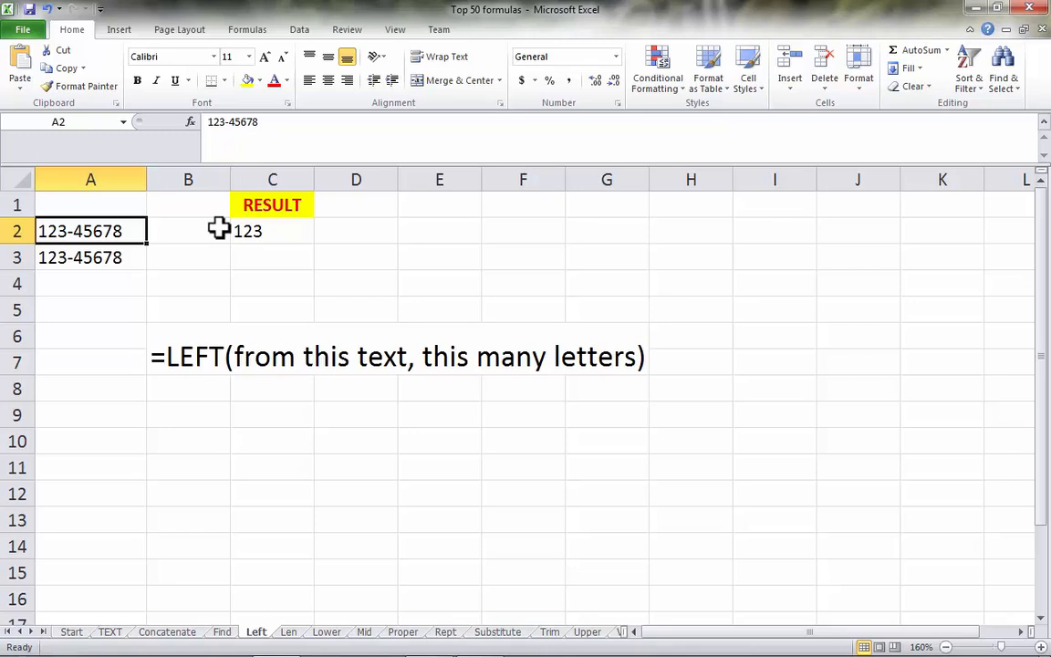
left_click(283, 232)
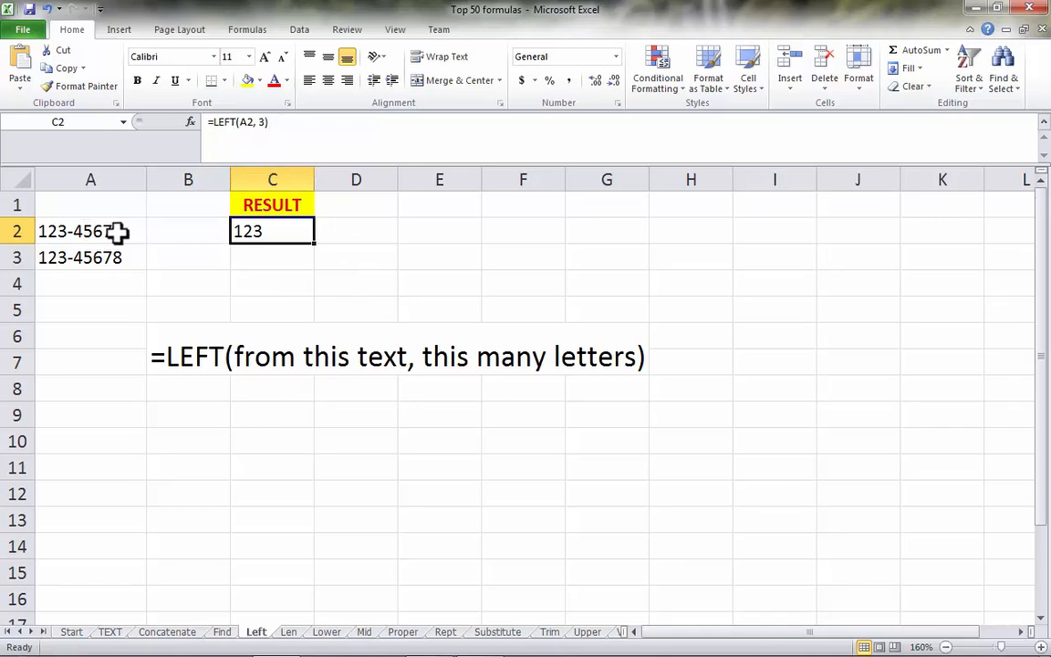
left_click(279, 263)
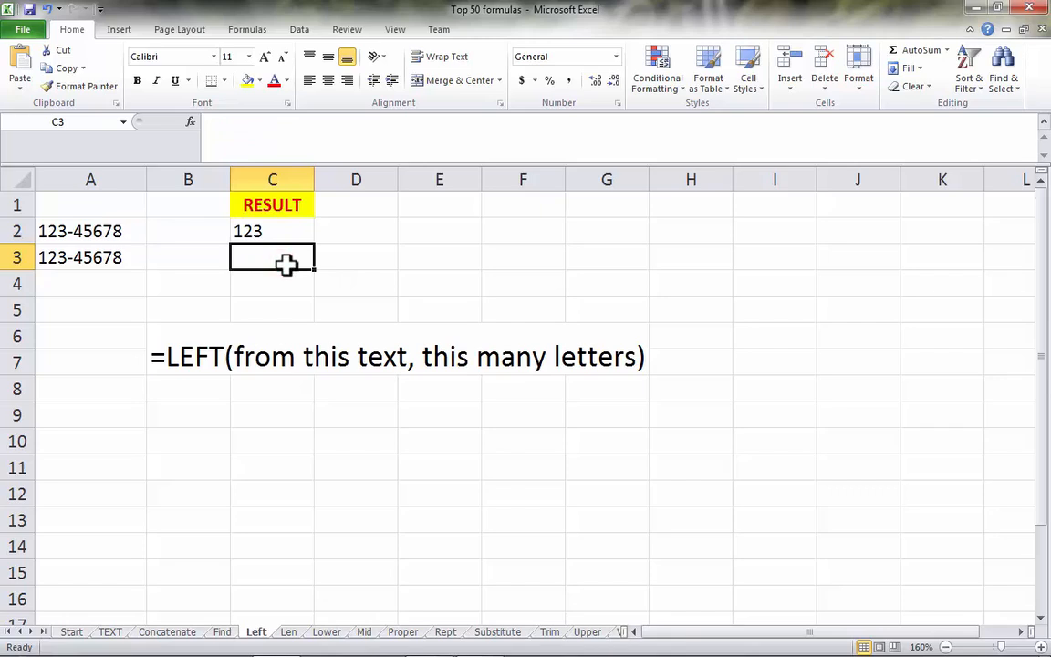
type("=LEFT(")
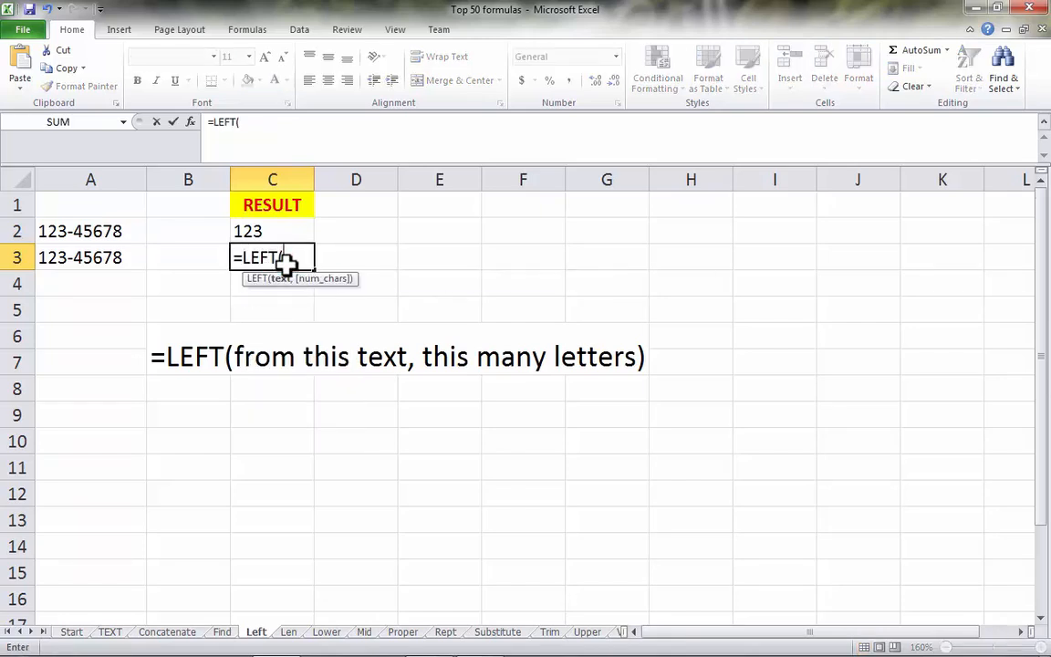
left_click(108, 255)
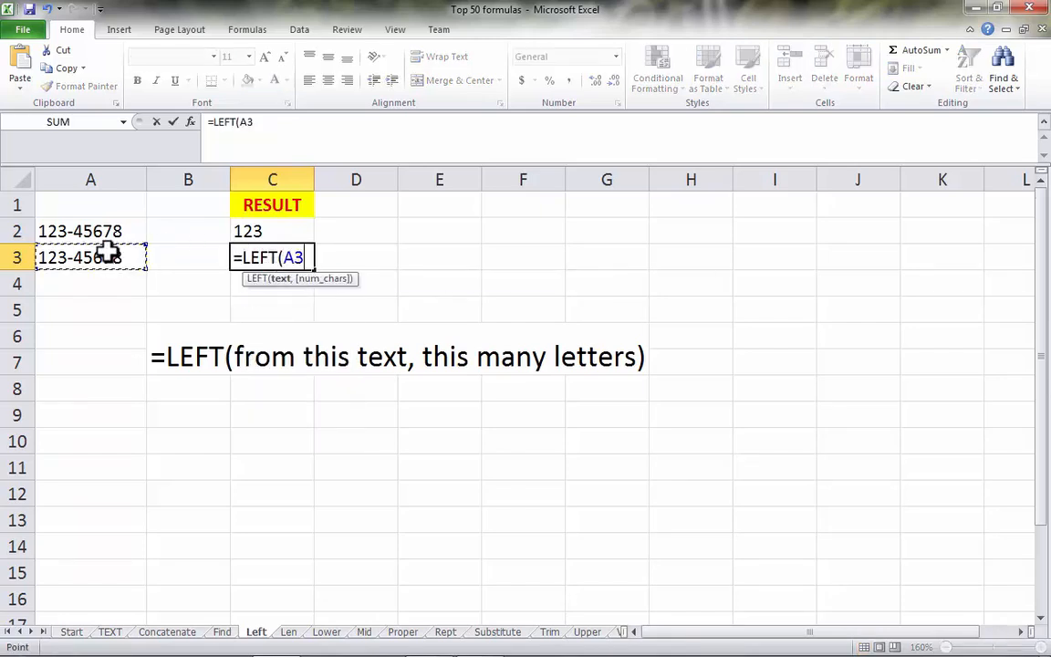
type(",")
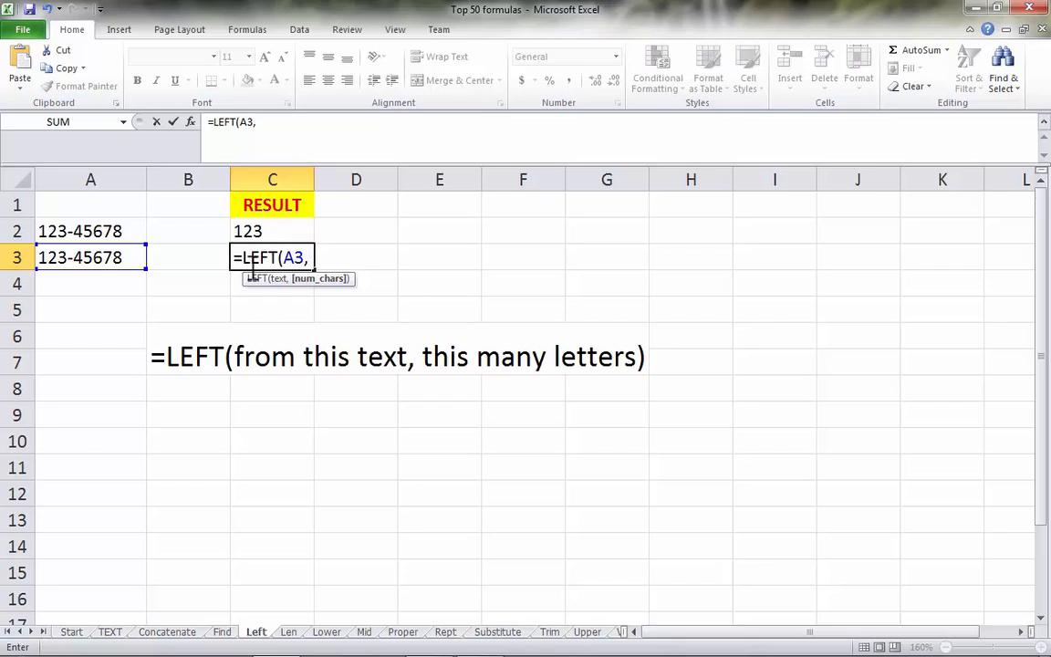
type(")")
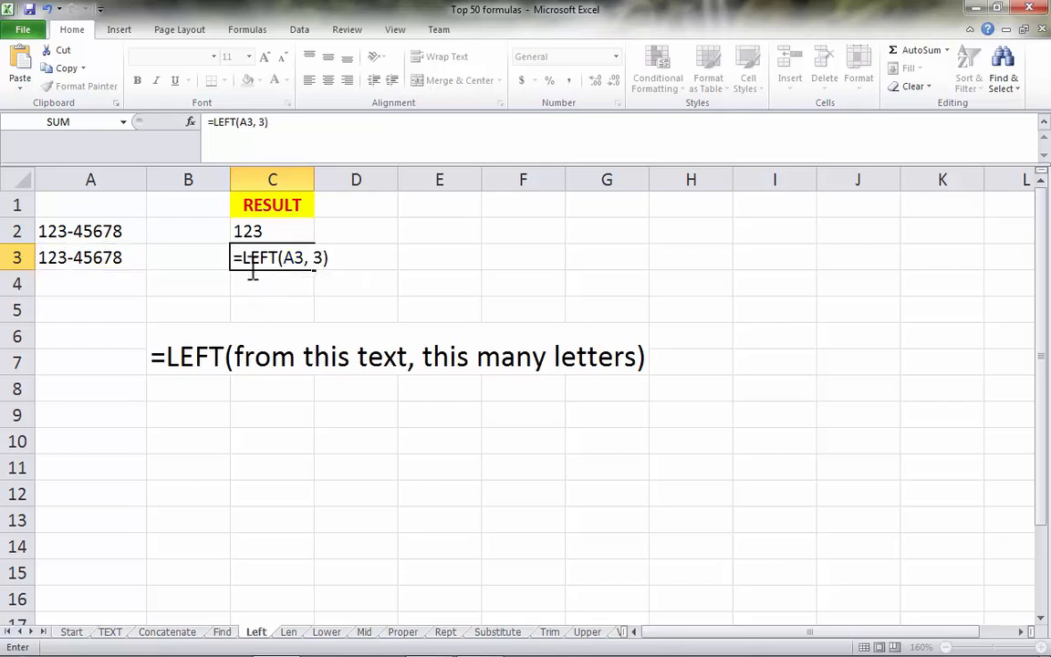
key("Return")
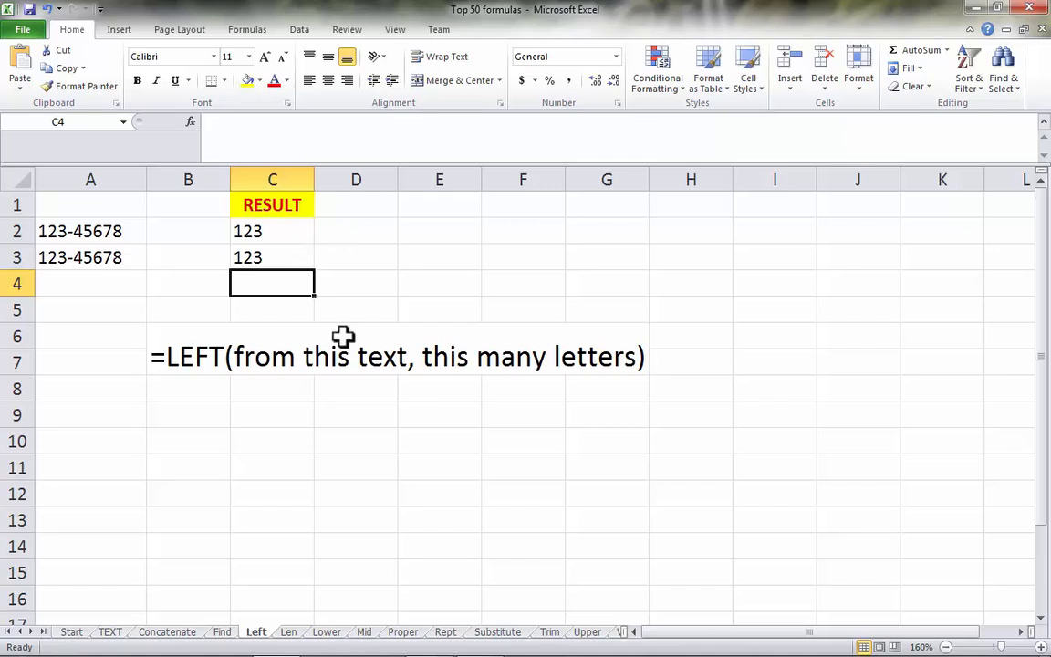
- On the Len sheet, review the example text in A2 and formula in C2, and enter =LEN(A3) in C3
left_click(294, 631)
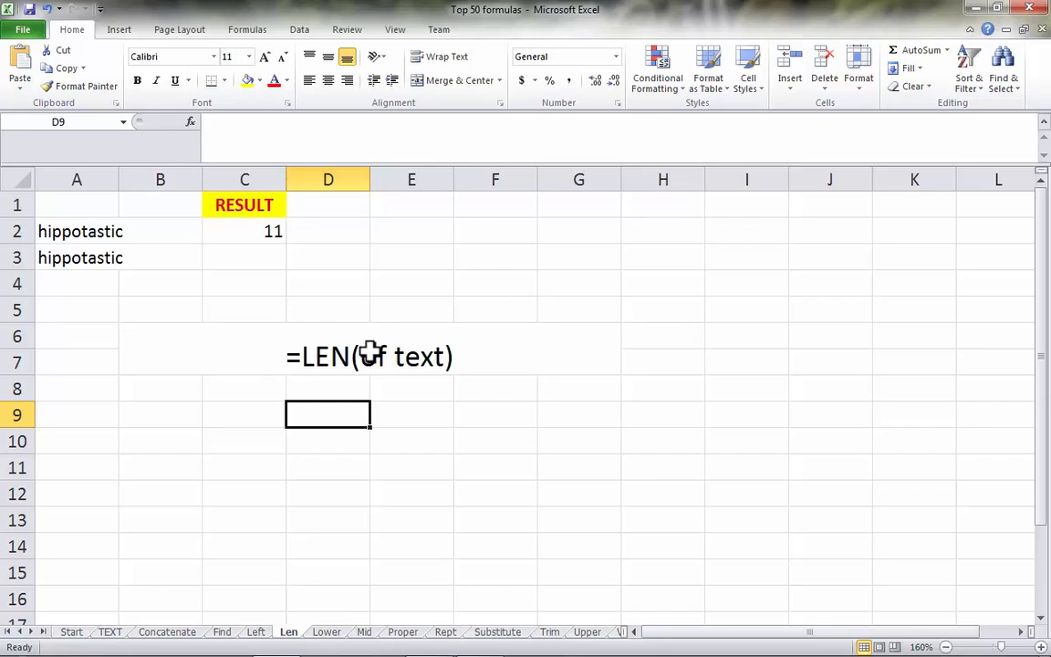
left_click(91, 232)
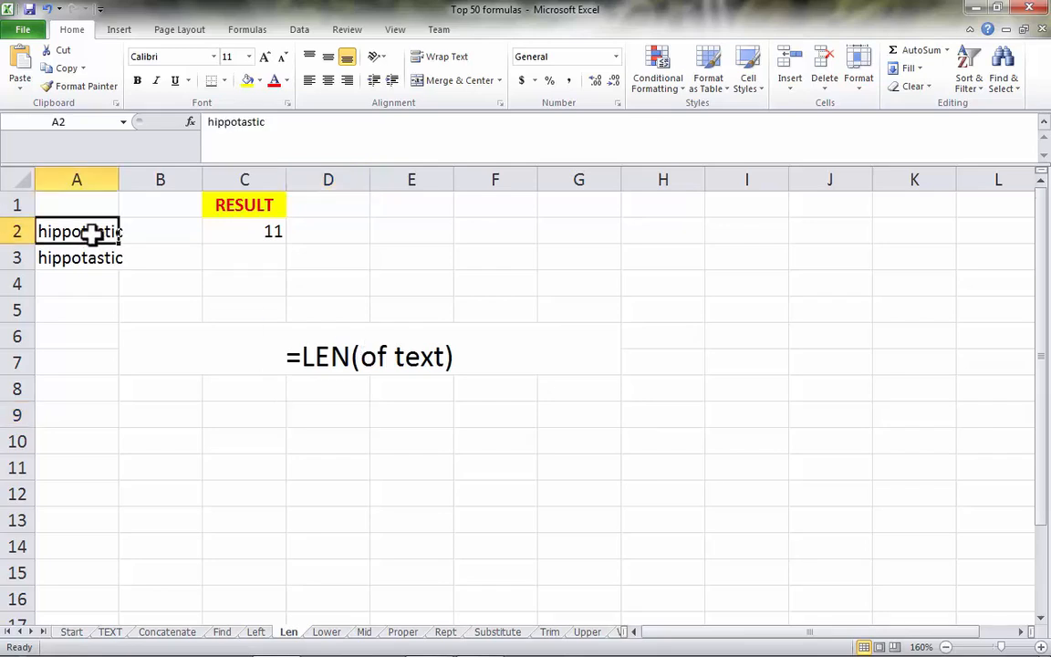
left_click(283, 234)
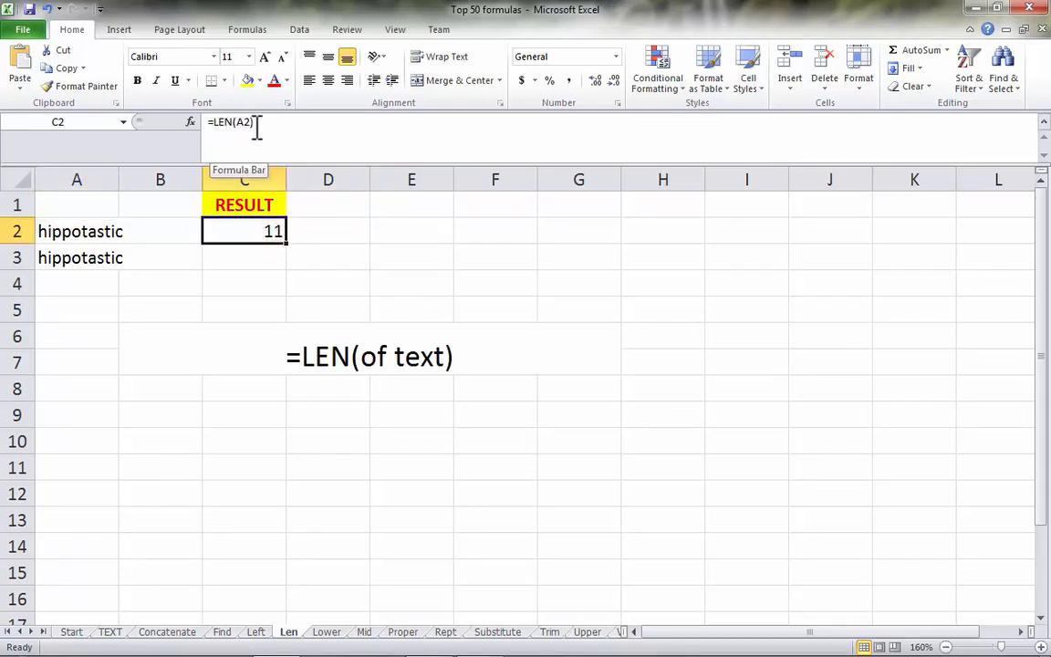
left_click(258, 258)
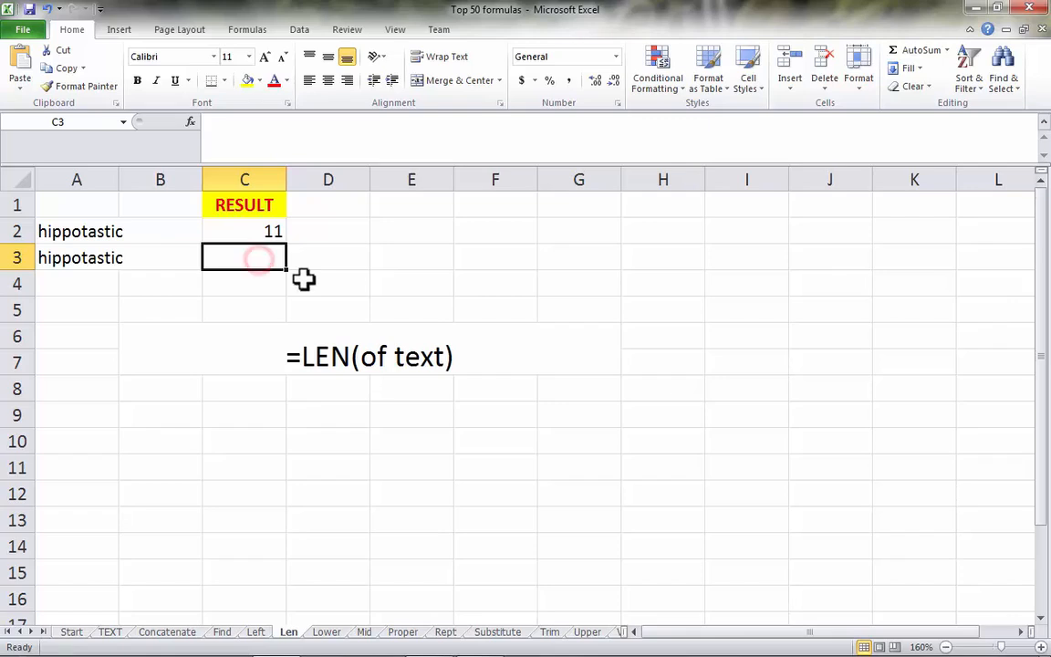
type("=LEN9")
key("BackSpace")
type("(")
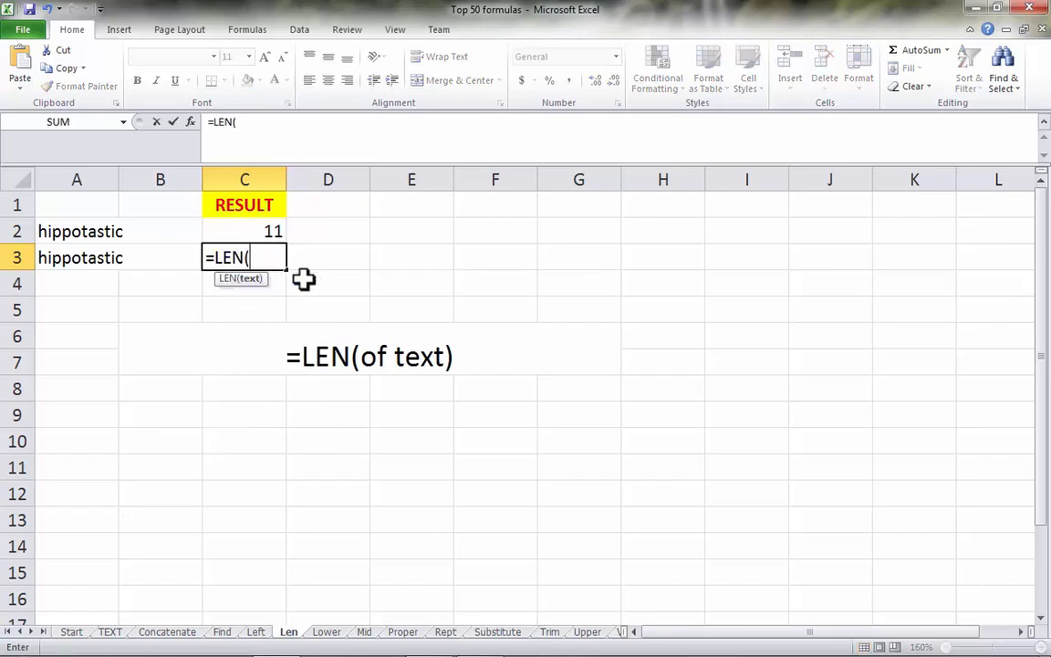
left_click(70, 257)
type(")")
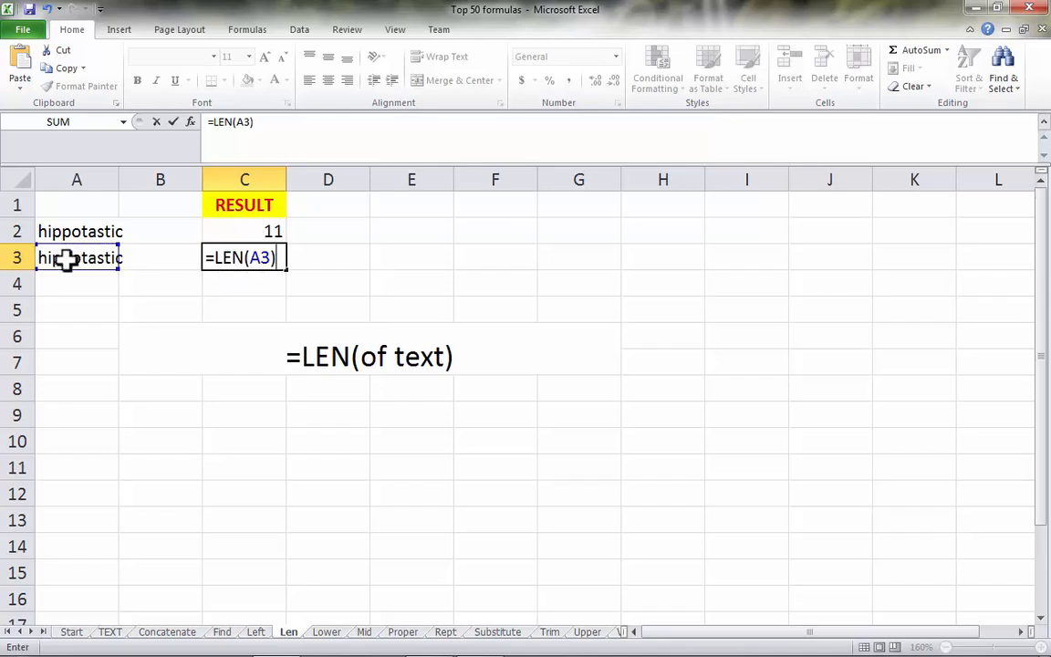
key("Return")
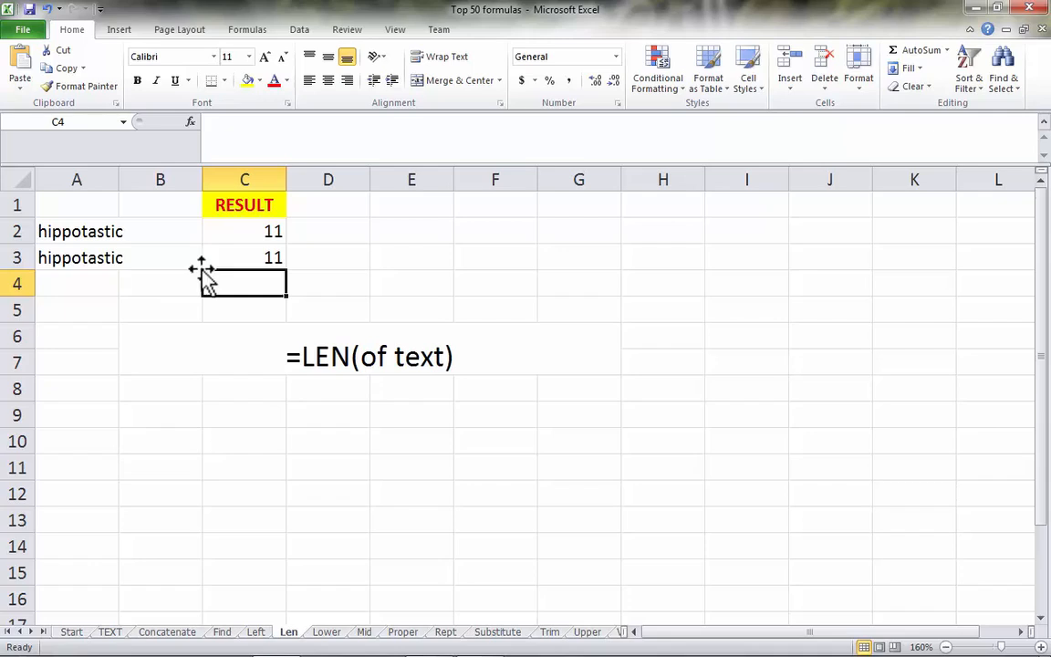
- Enter =LEN("hello") in C4 to count the characters of a word given directly in the formula
type("=LEN")
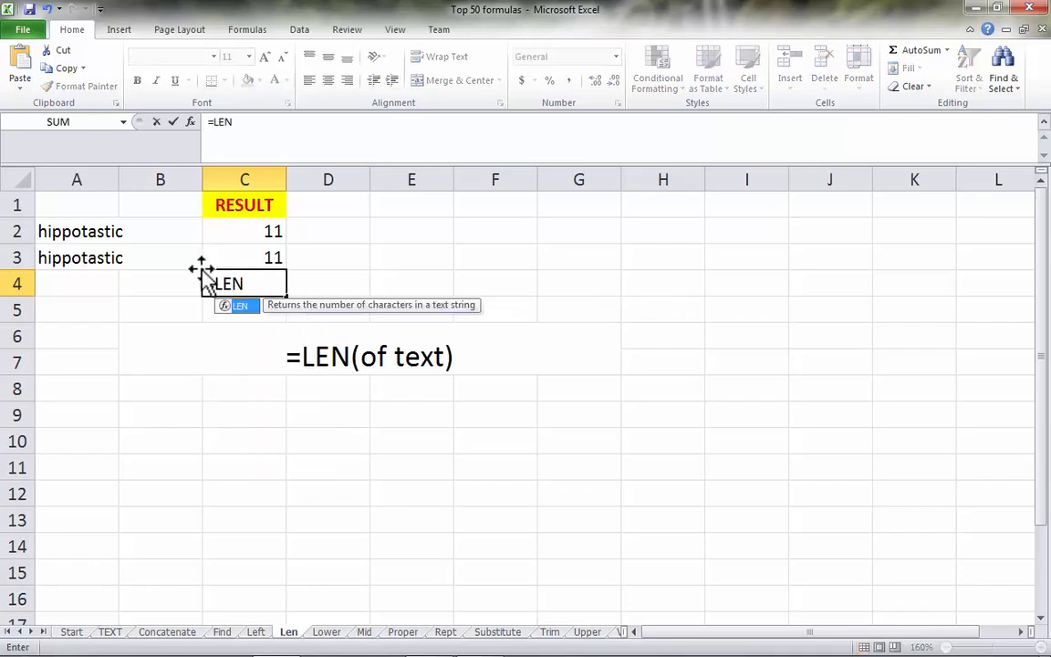
type("(\"")
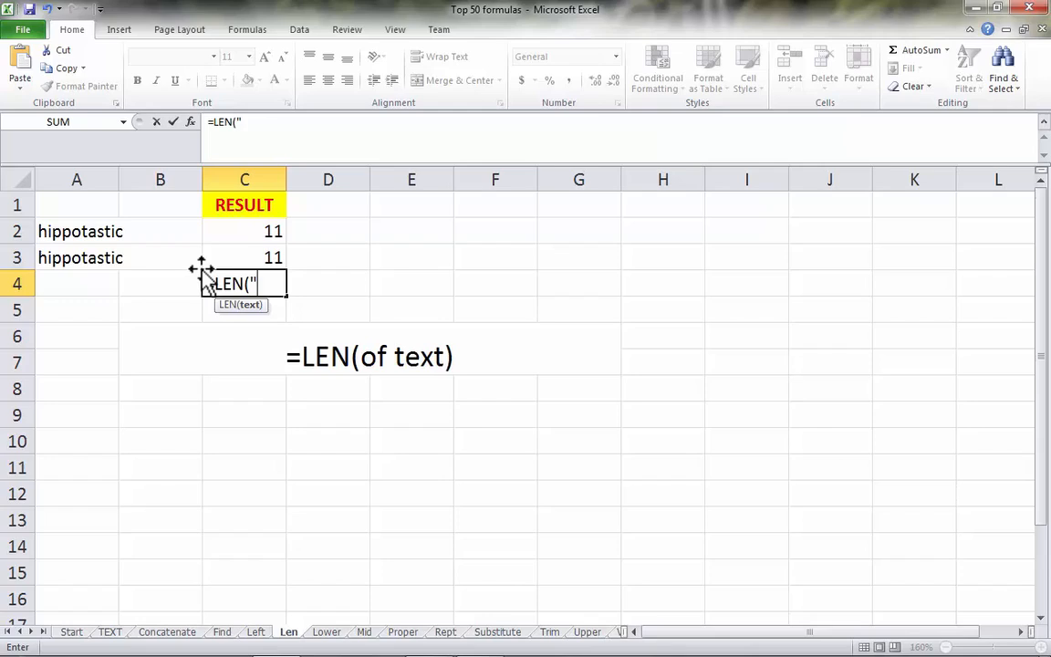
type("hello\"")
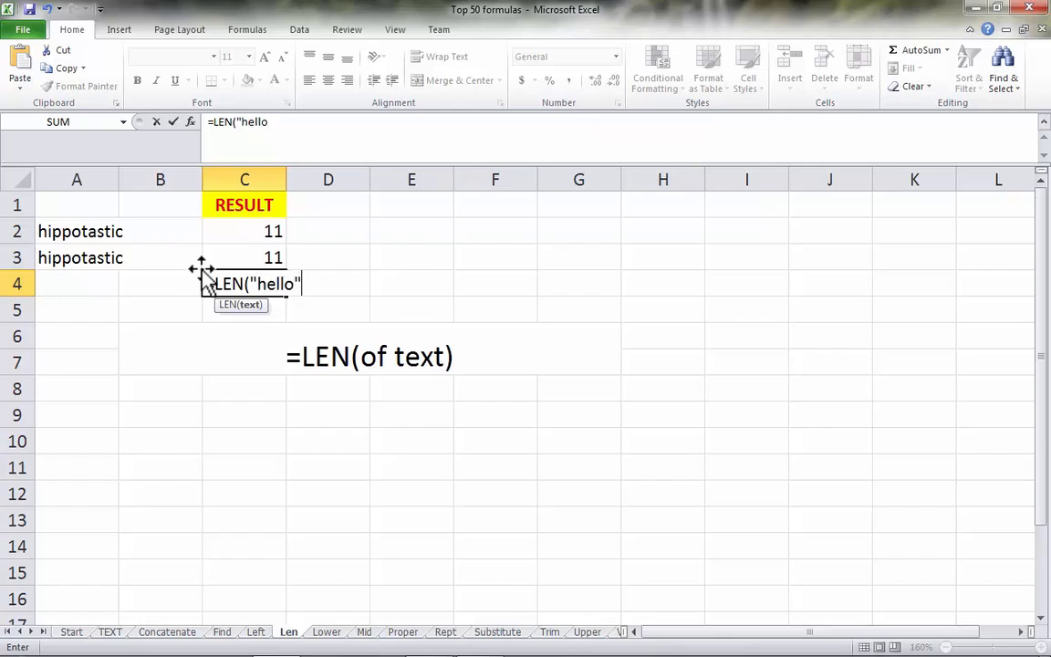
type(")")
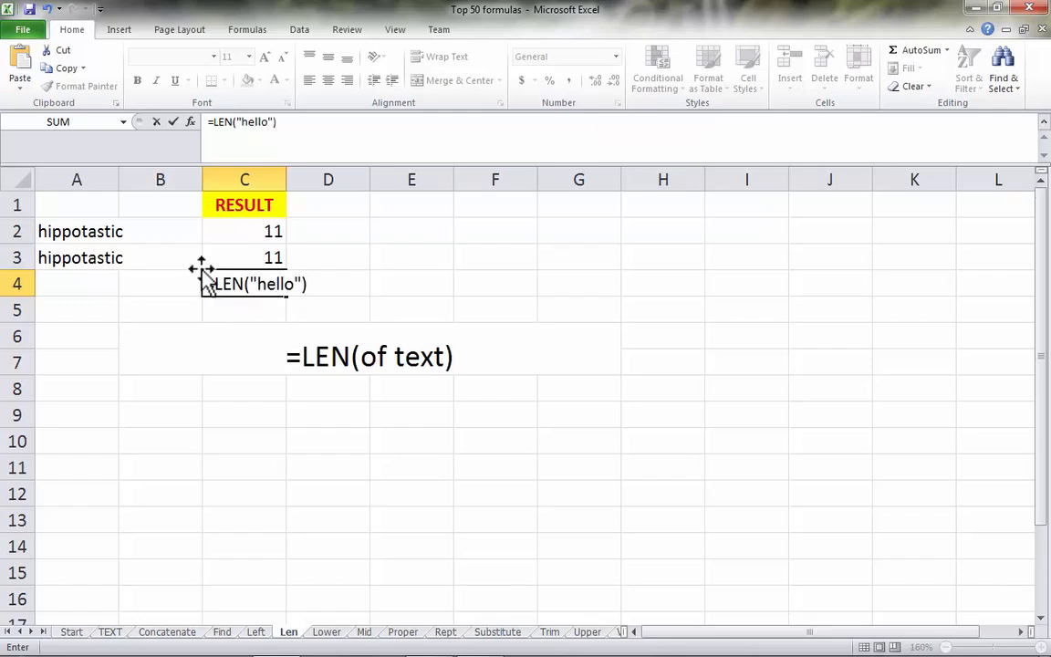
key("Return")
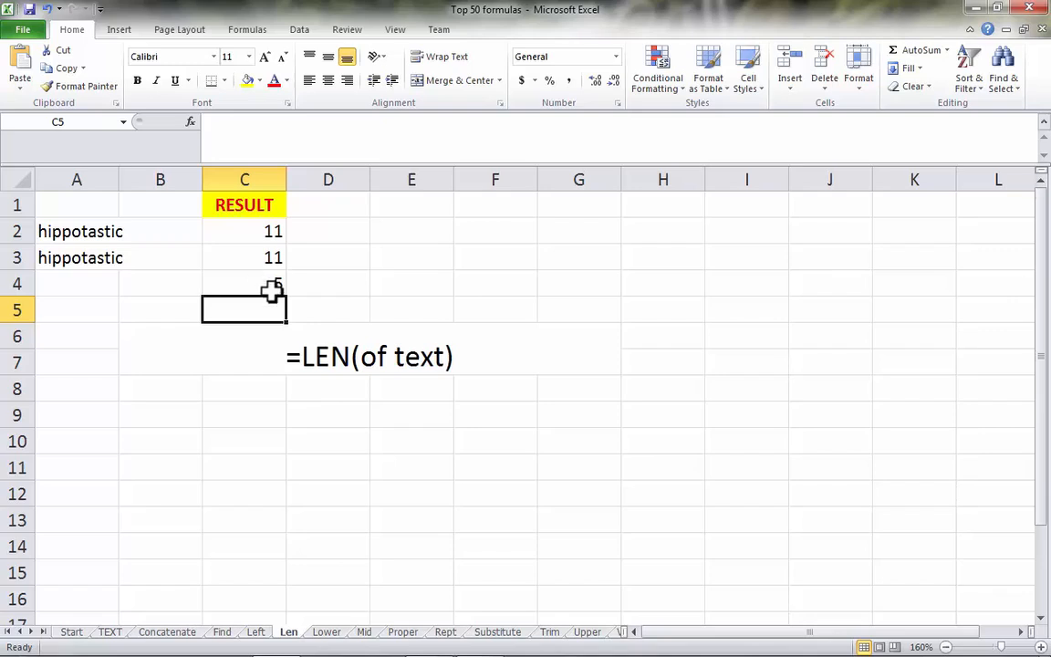
- On the Lower sheet, review the example text in A2 and formula in C2, and enter =LOWER(A3) in C3
left_click(328, 631)
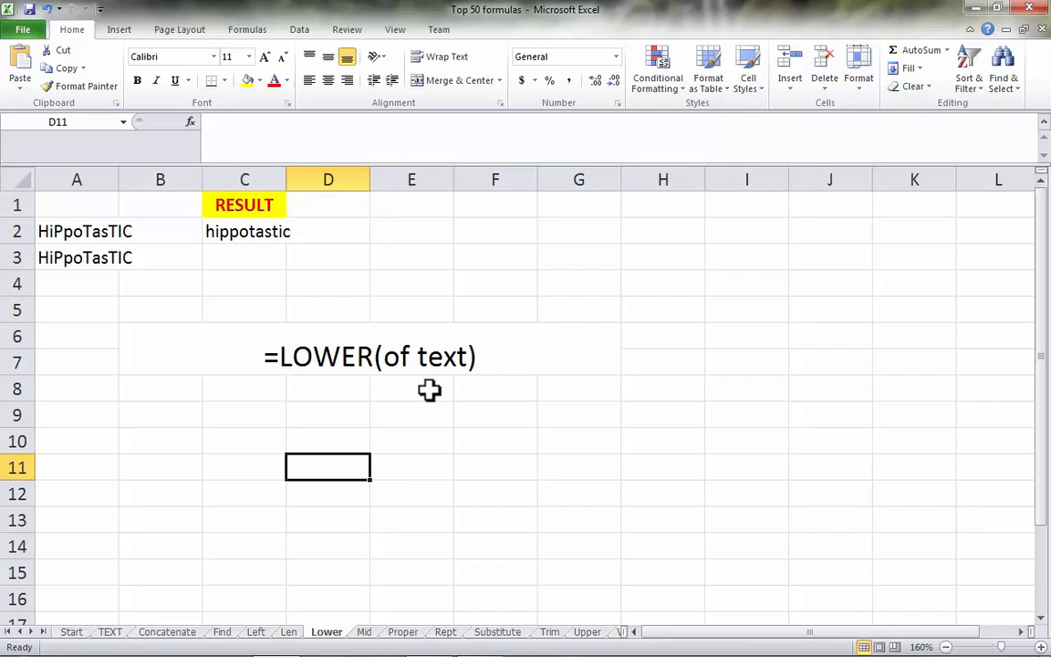
left_click(87, 231)
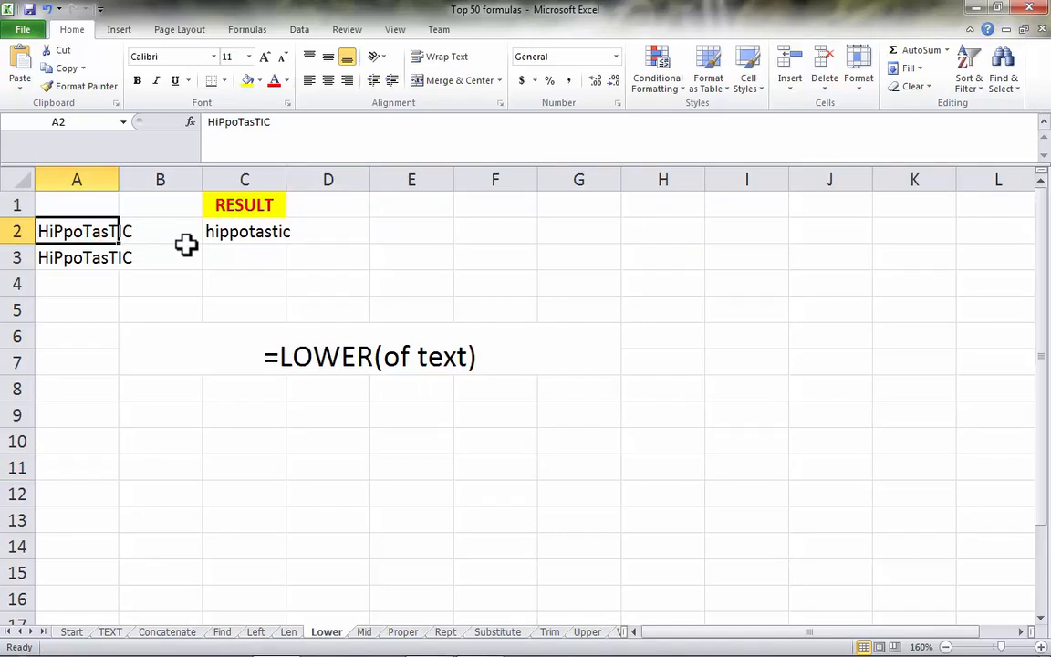
left_click(253, 235)
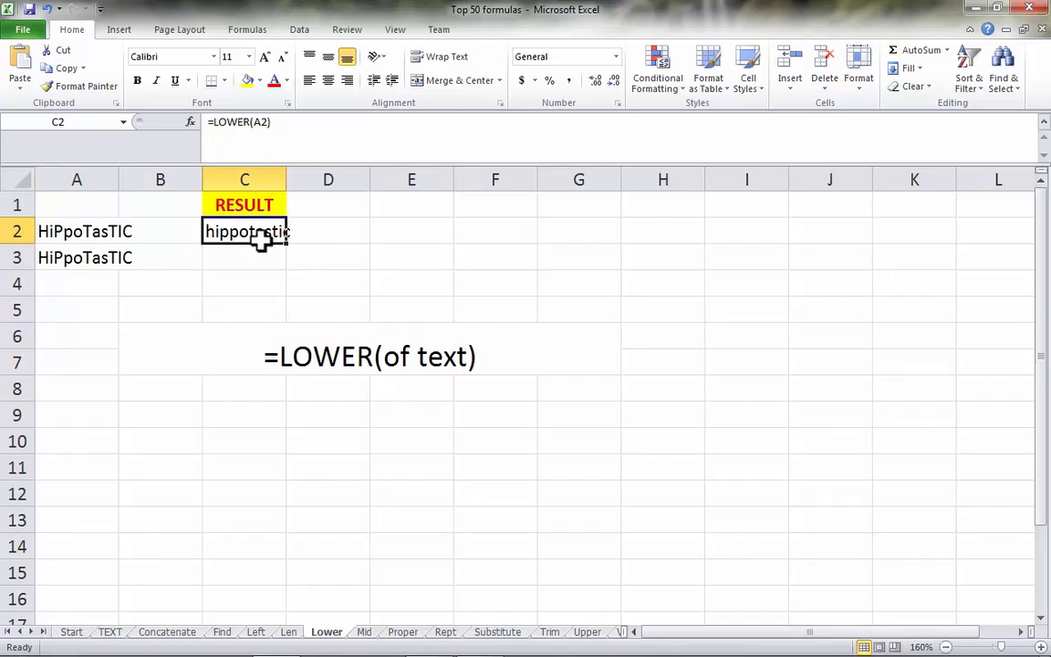
left_click(246, 264)
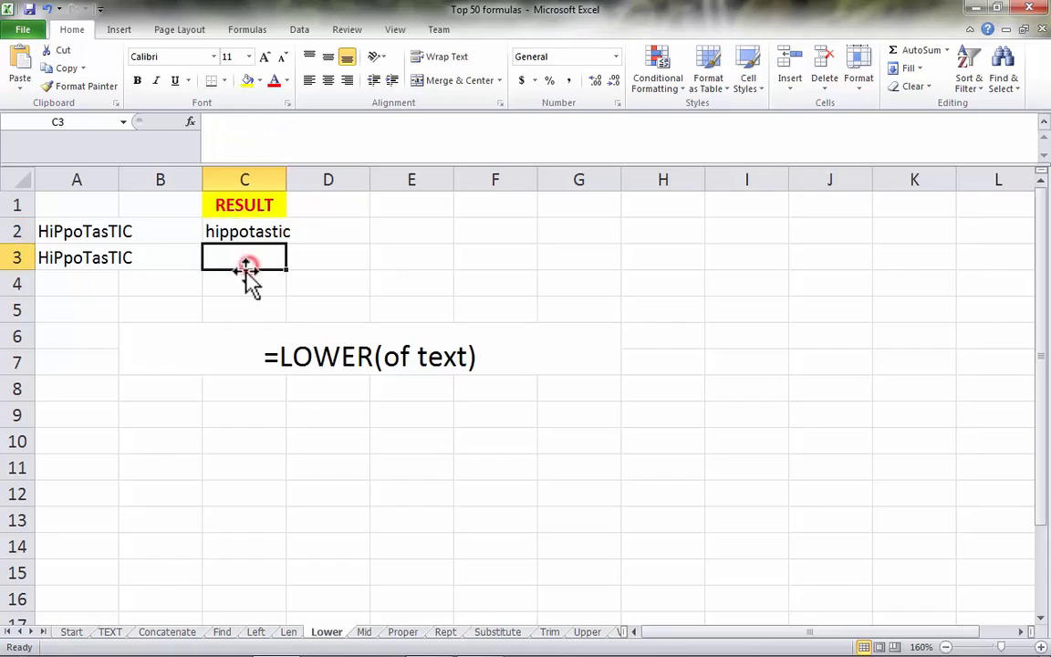
type("=LOWER(")
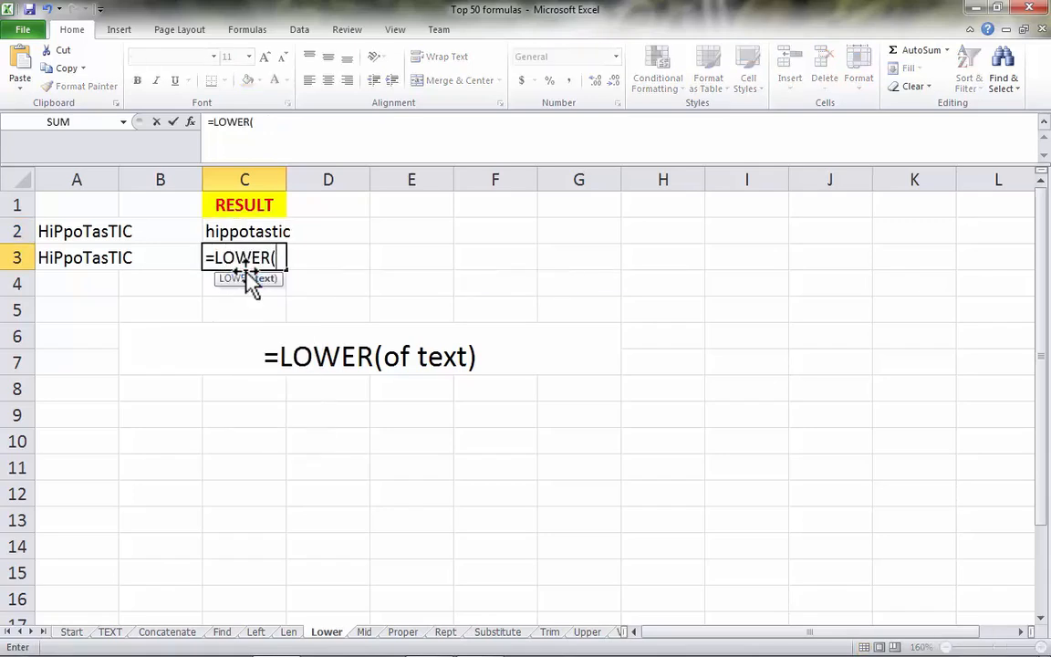
left_click(94, 258)
type(")")
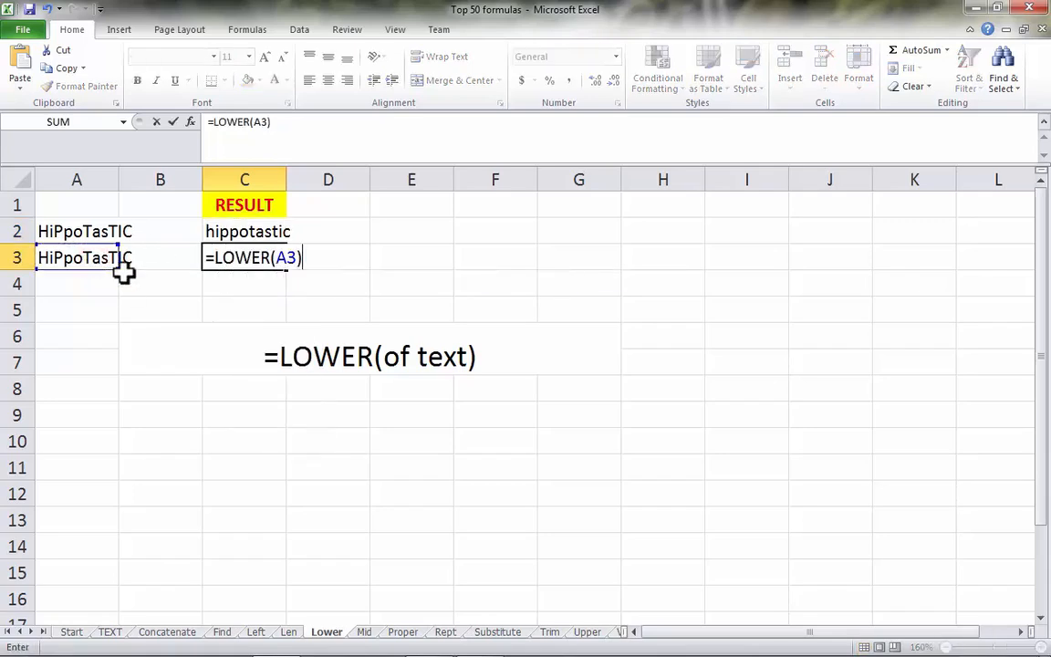
key("ctrl+Return")
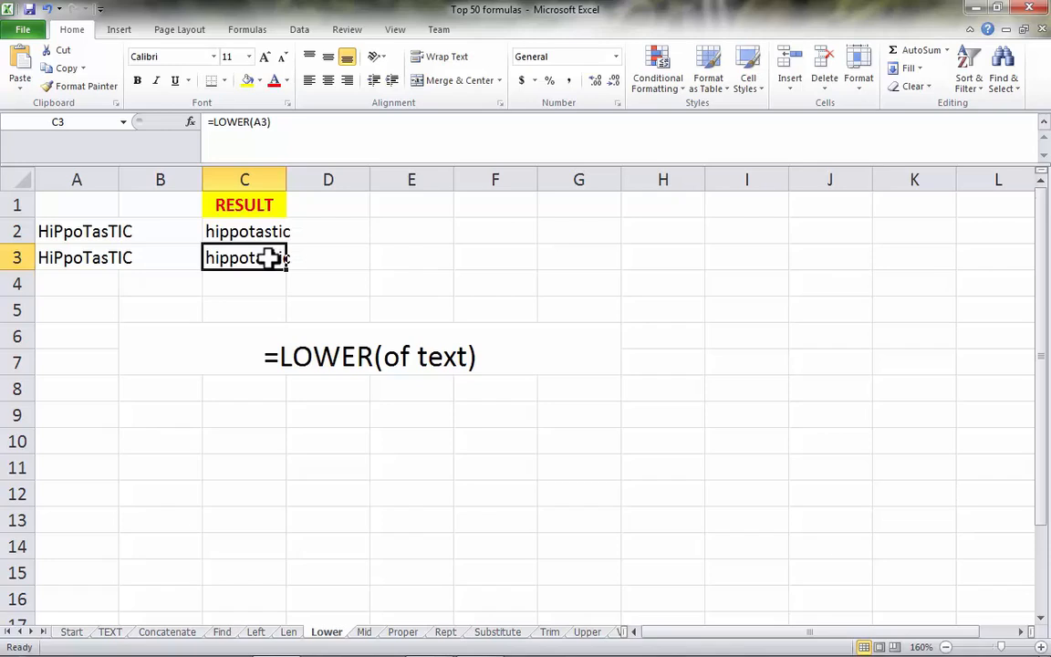
- On the Mid sheet, review the syntax in B6, the text in A2 and the formula in C2, and enter =MID(A3,4,3) in C3
left_click(364, 631)
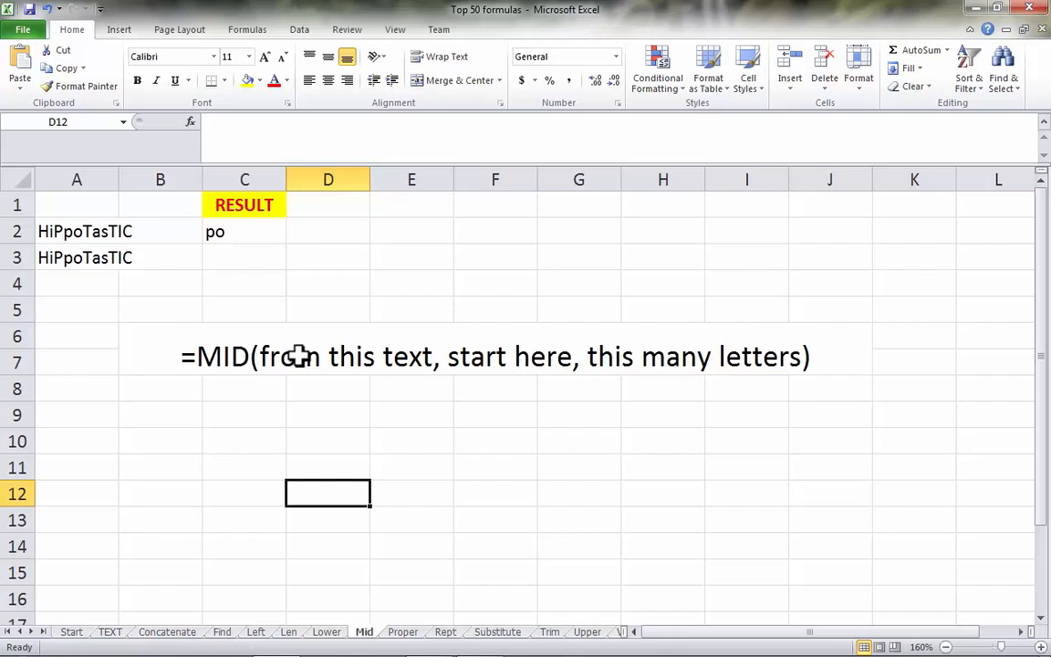
left_click(243, 356)
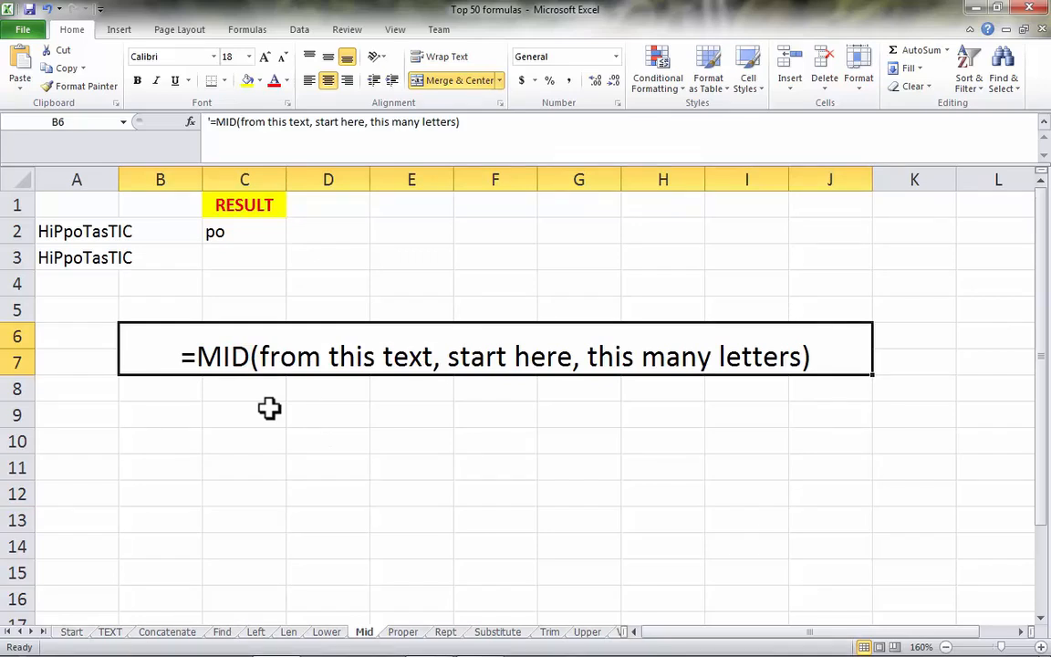
left_click(114, 231)
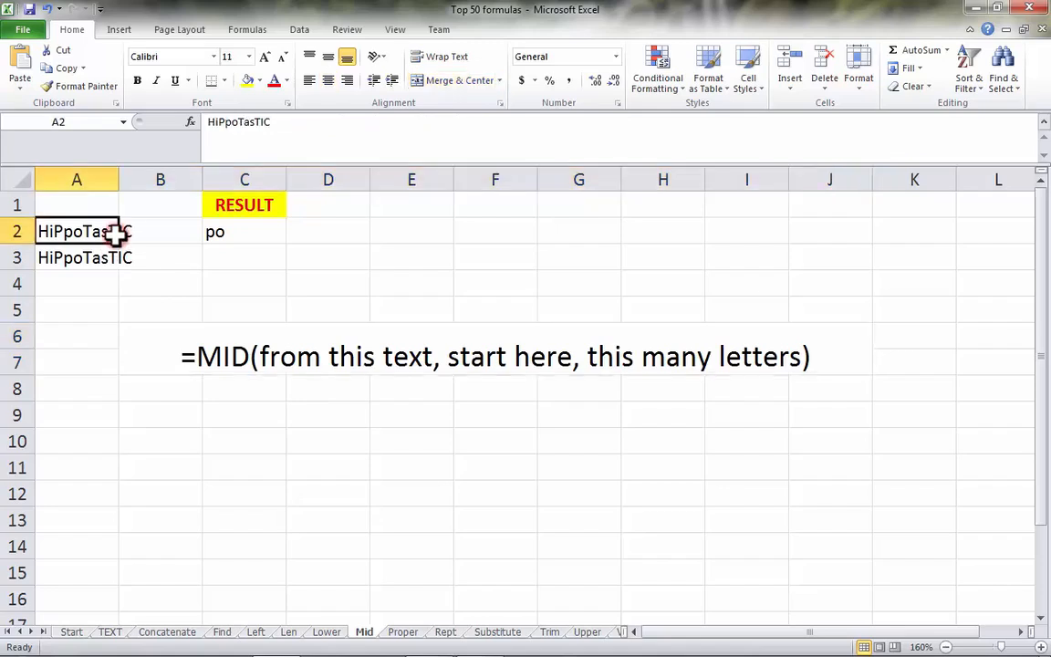
left_click(228, 235)
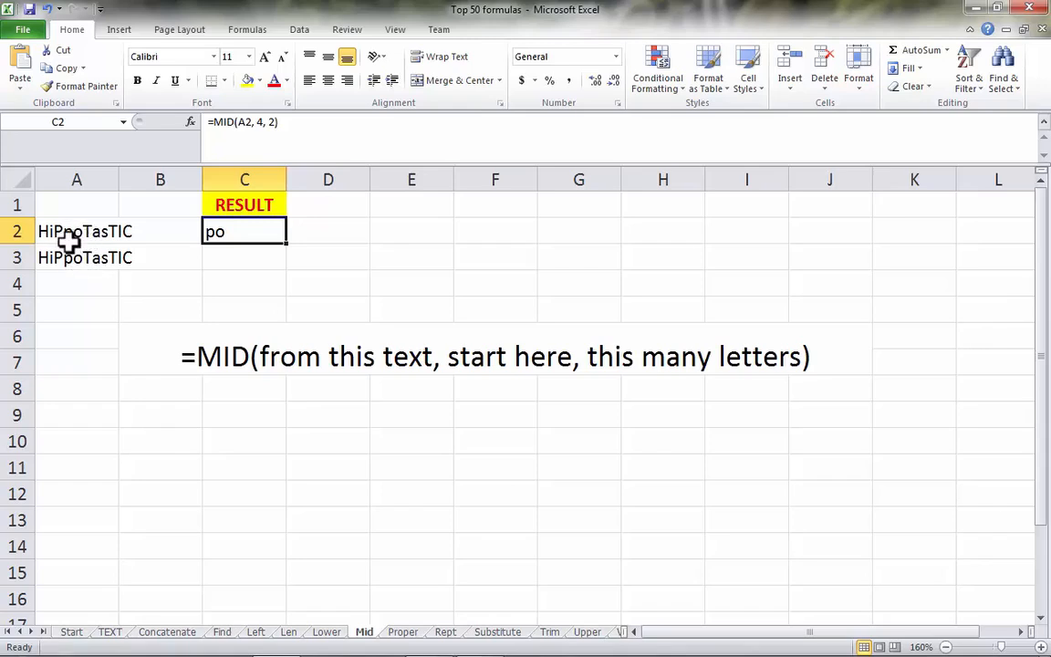
left_click(250, 258)
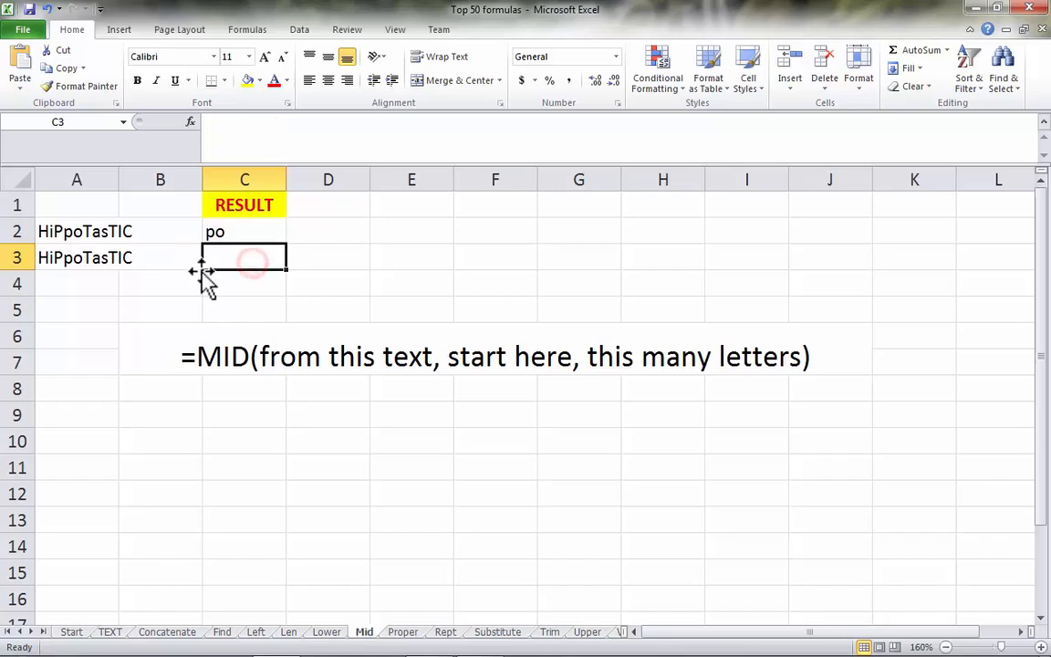
type("=MID(")
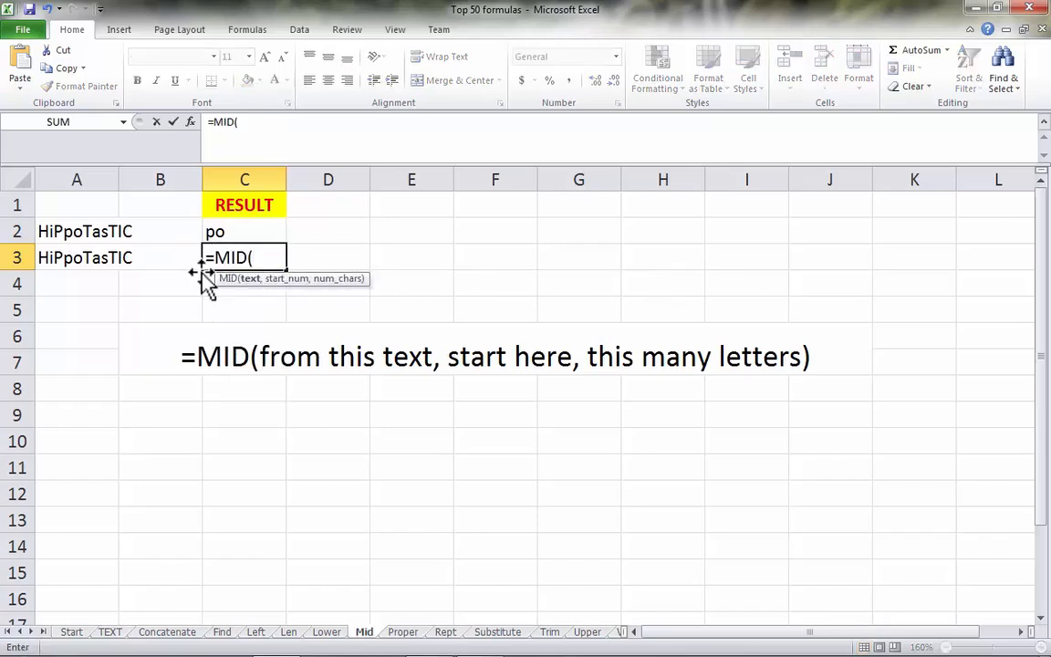
left_click(82, 262)
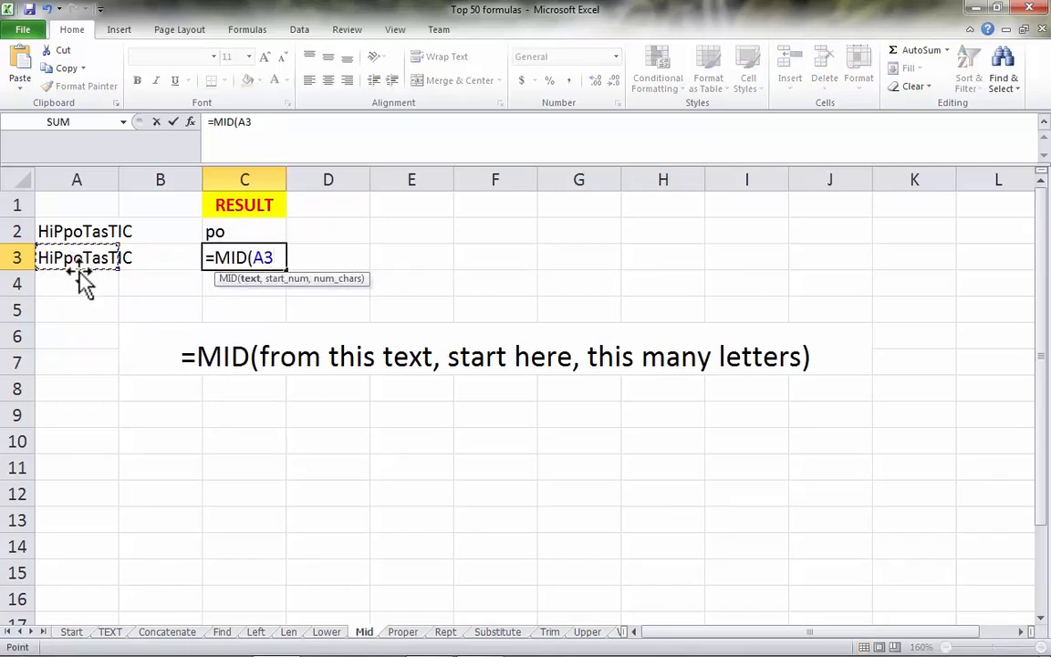
type(",")
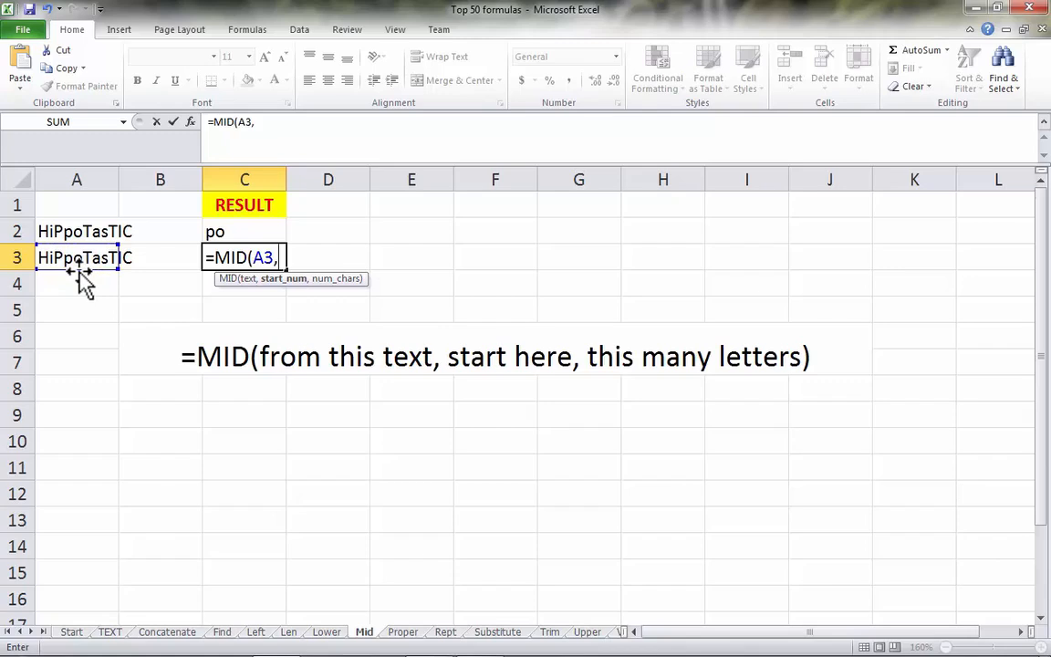
type("4,")
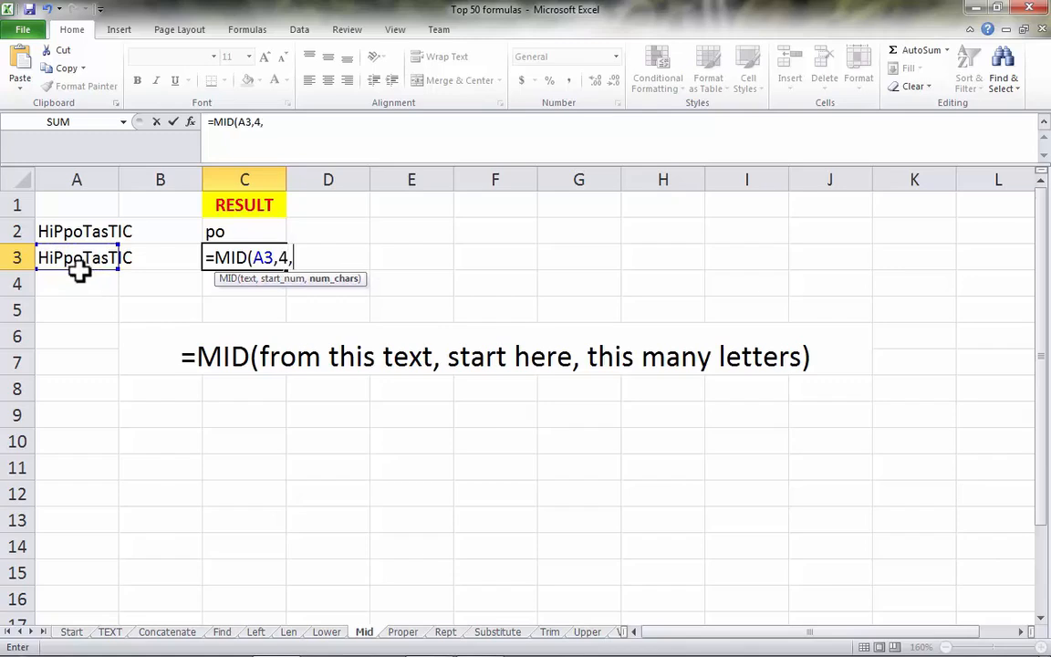
type("2)")
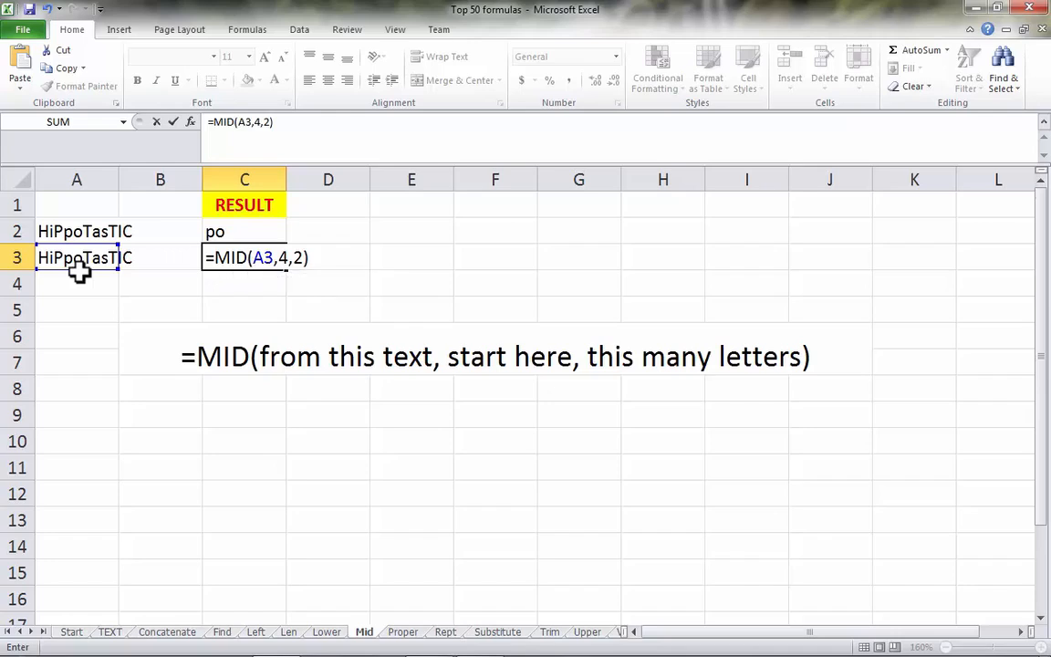
key("BackSpace")
key("BackSpace")
type("3)")
key("Return")
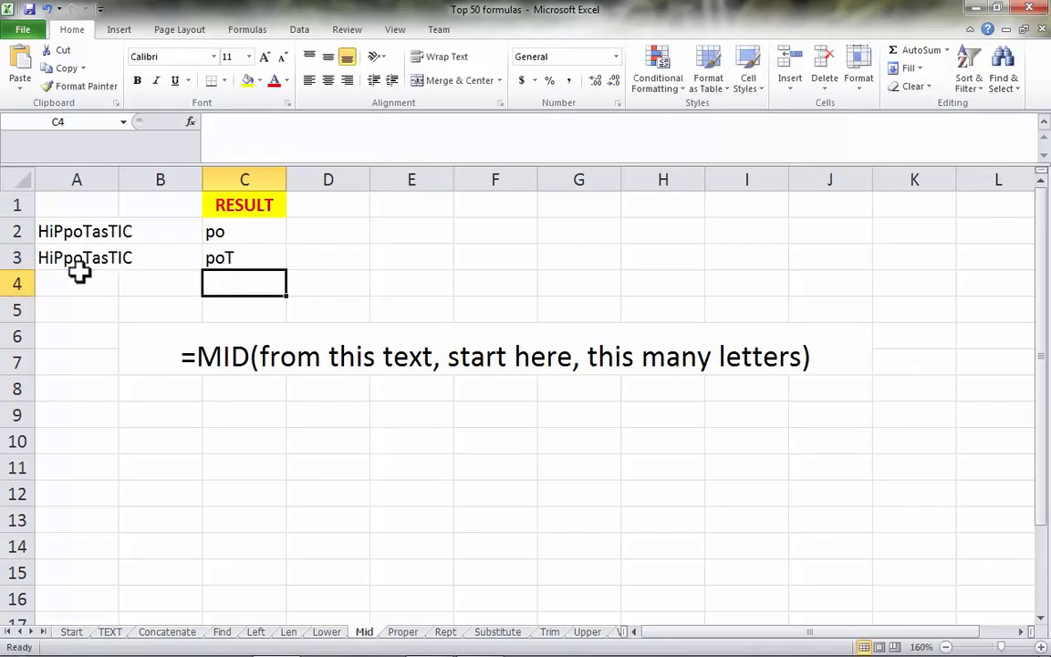
- On the Proper sheet, review the syntax in B6, the text in A2 and the formula in C2, and enter =PROPER(A3) in C3
left_click(402, 631)
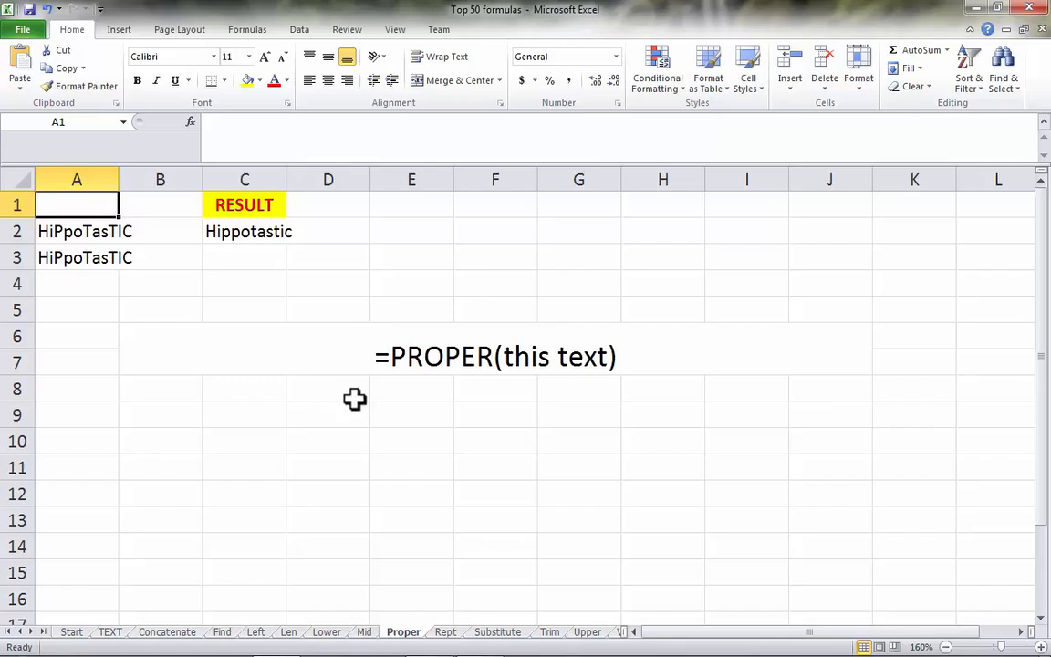
left_click(371, 347)
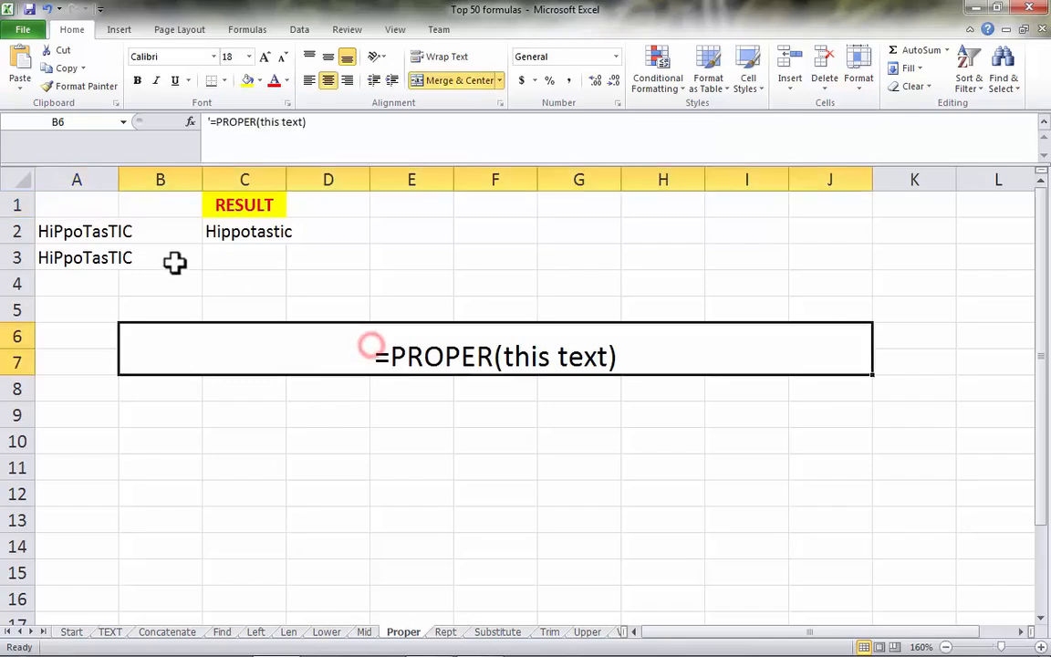
left_click(91, 230)
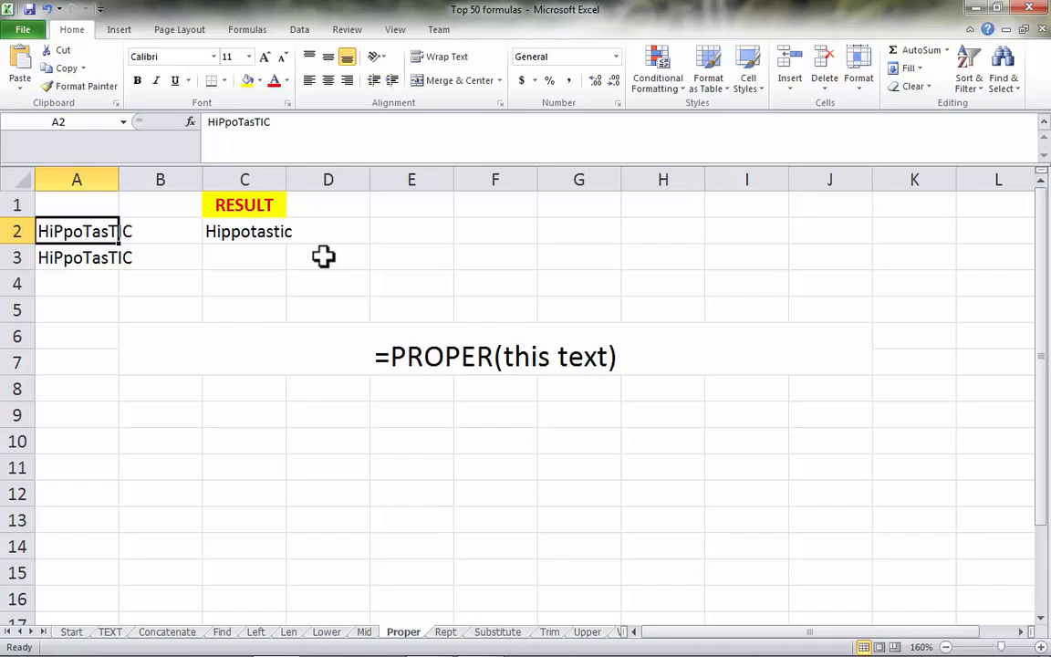
left_click(244, 259)
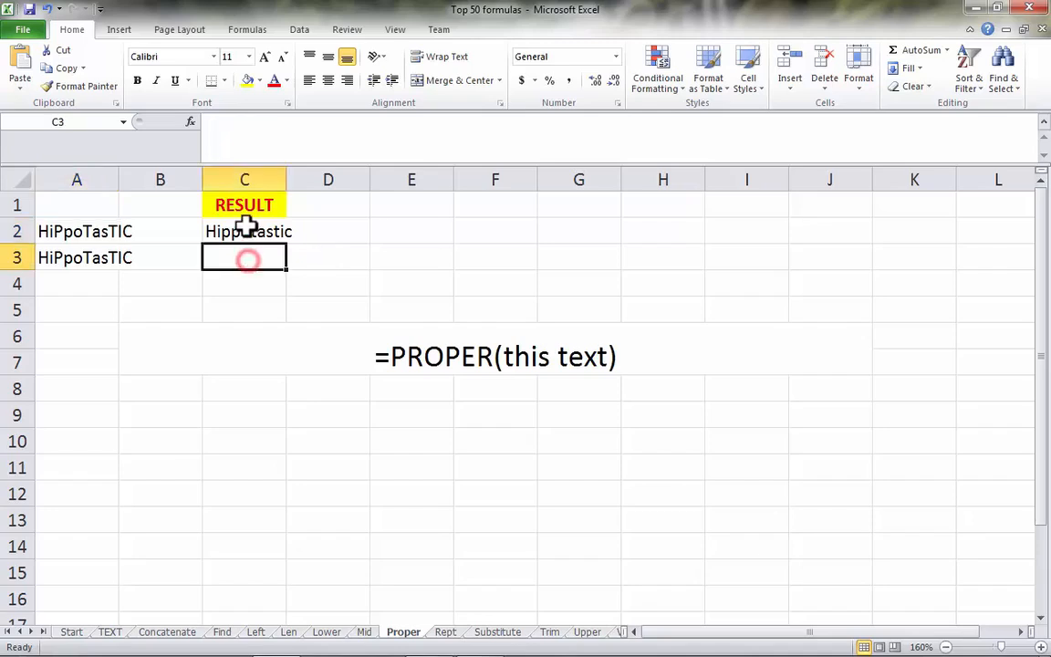
left_click(96, 234)
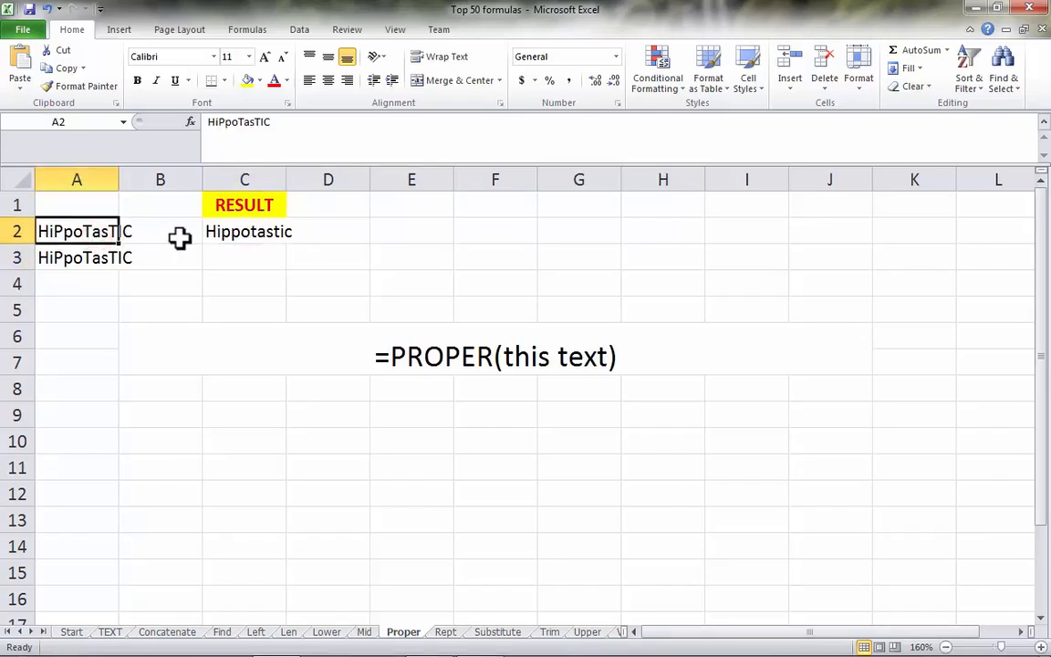
left_click(243, 235)
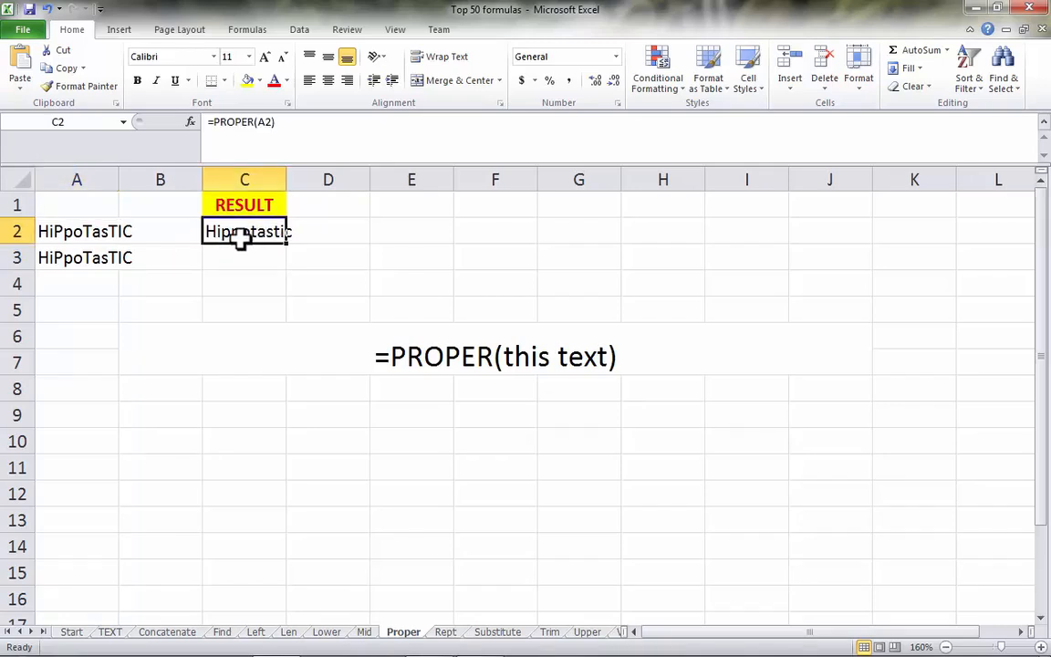
left_click(246, 264)
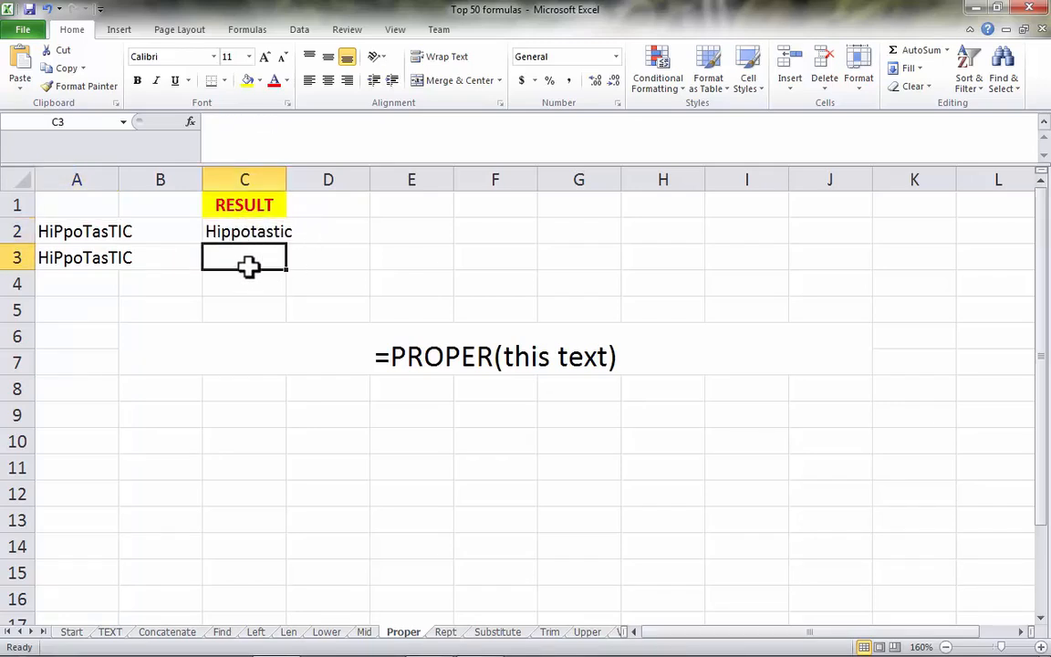
type("=PROPER(")
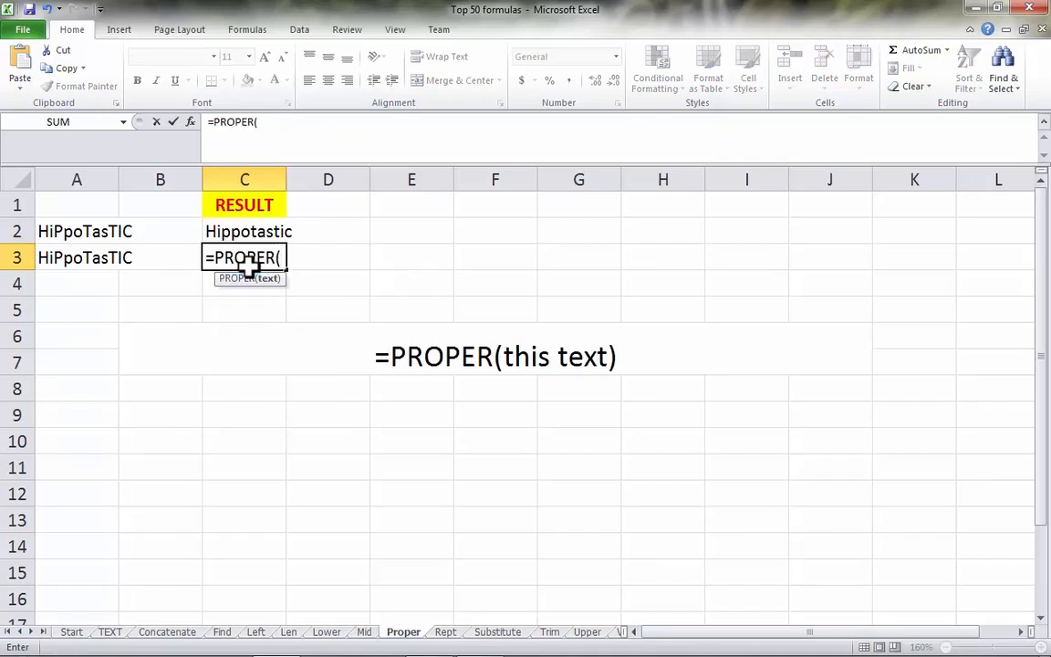
left_click(111, 258)
type(")")
key("Return")
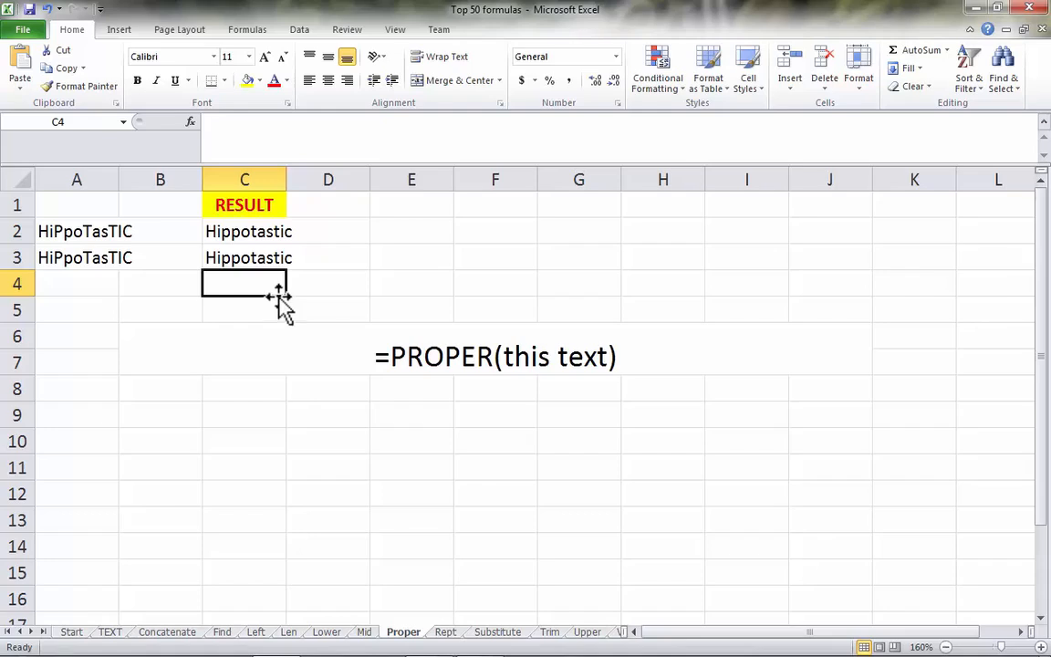
- Enter =PROPER("Hello how are yOU") in C4 to capitalise each word of a phrase given directly, and check the cell
type("=PRO")
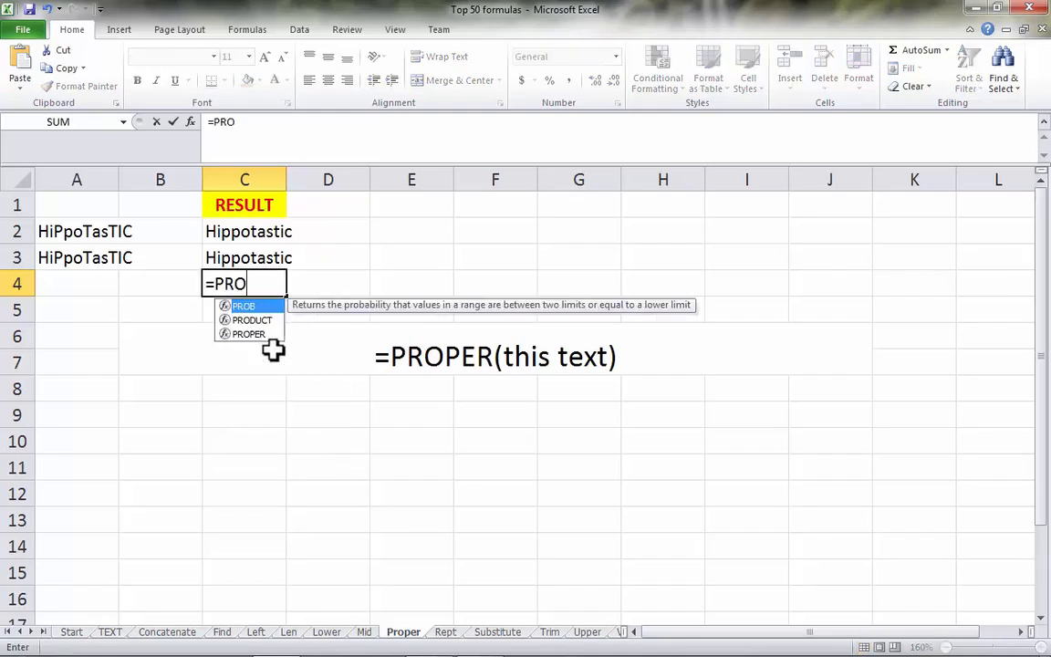
type("PER(\"HE")
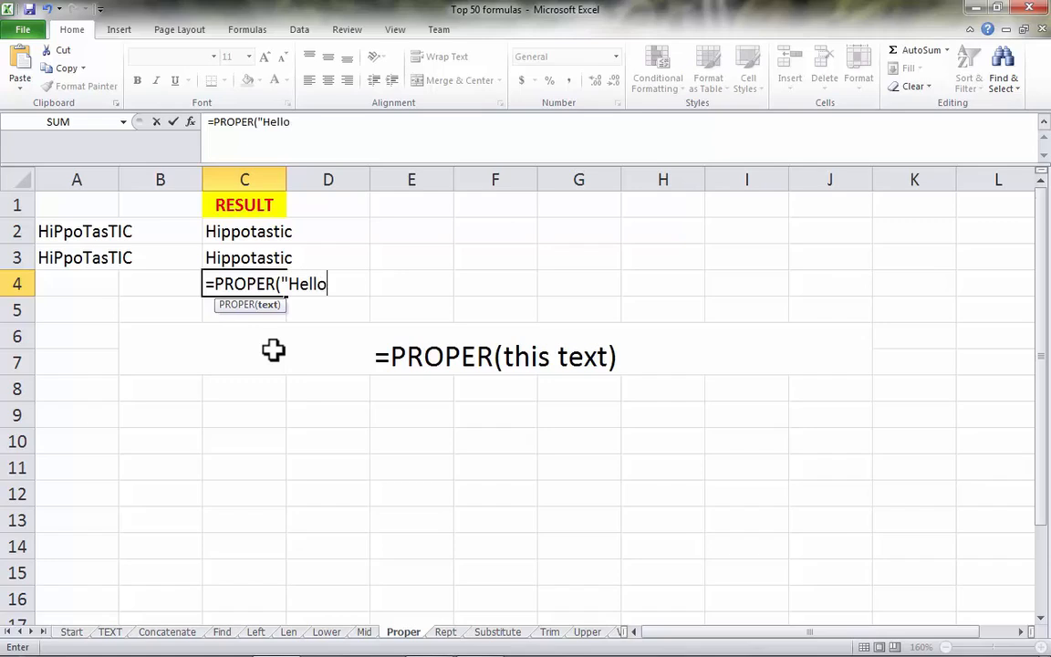
type("llo how ar")
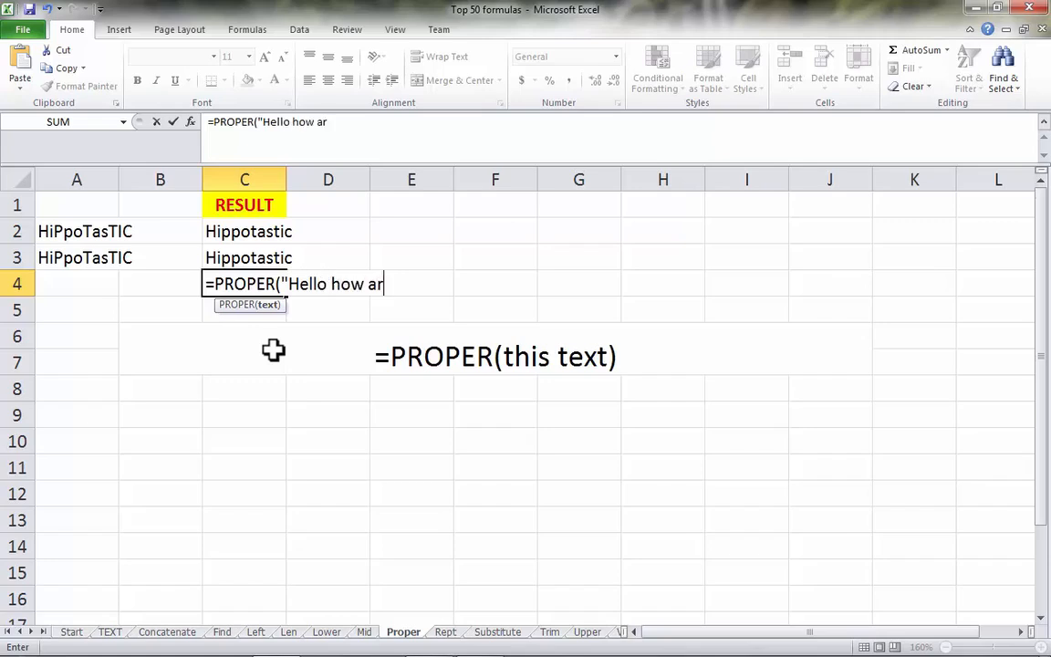
type("e yOU")
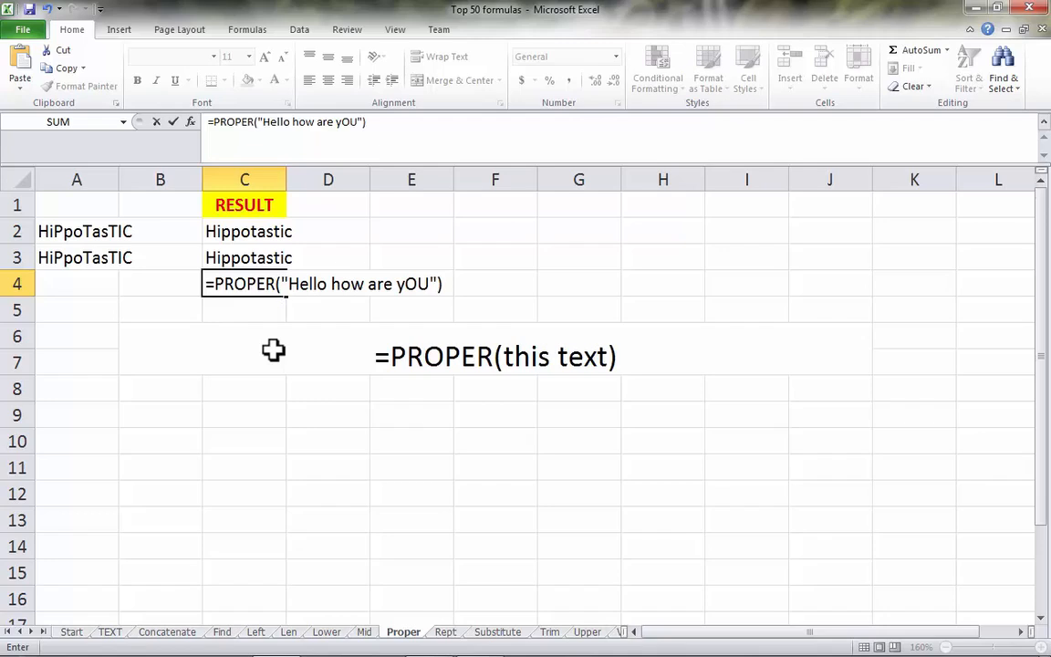
type("\")")
key("Return")
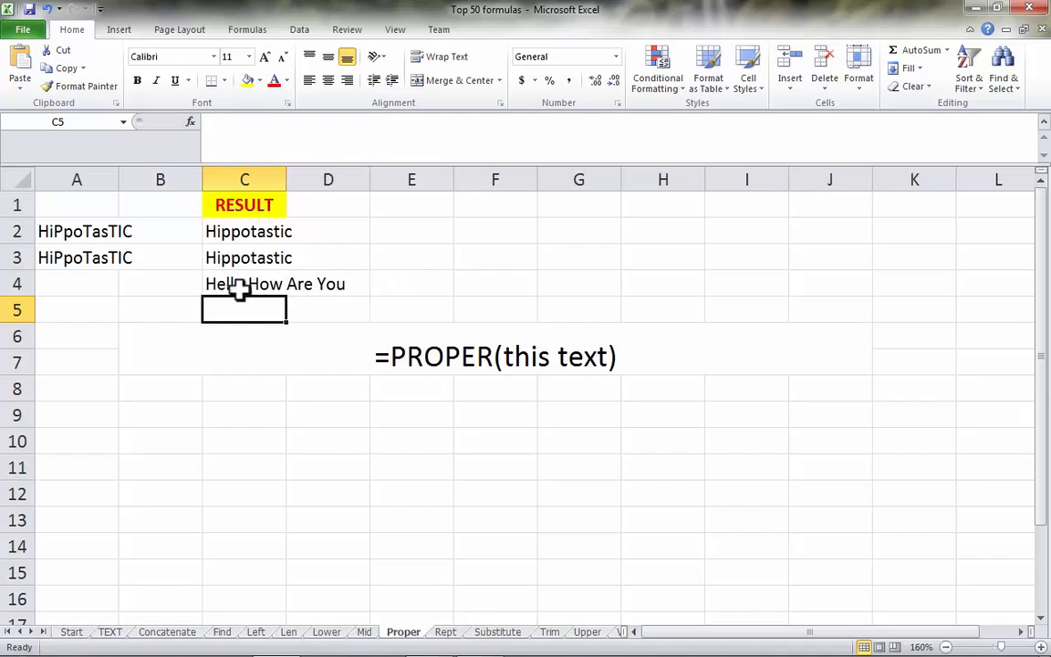
left_click(272, 284)
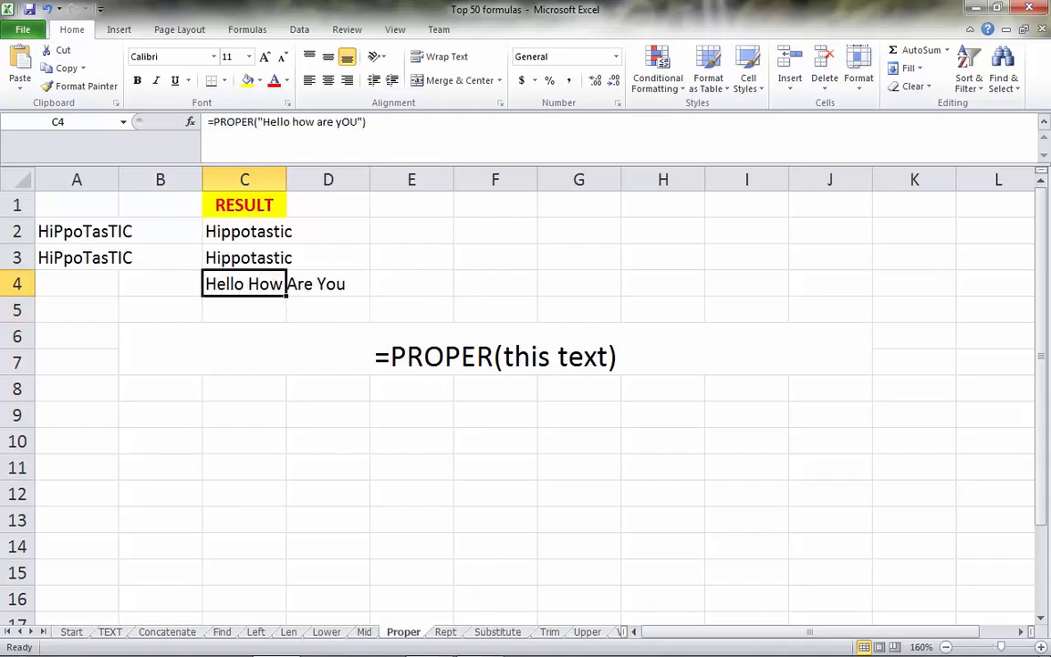
left_click(467, 561)
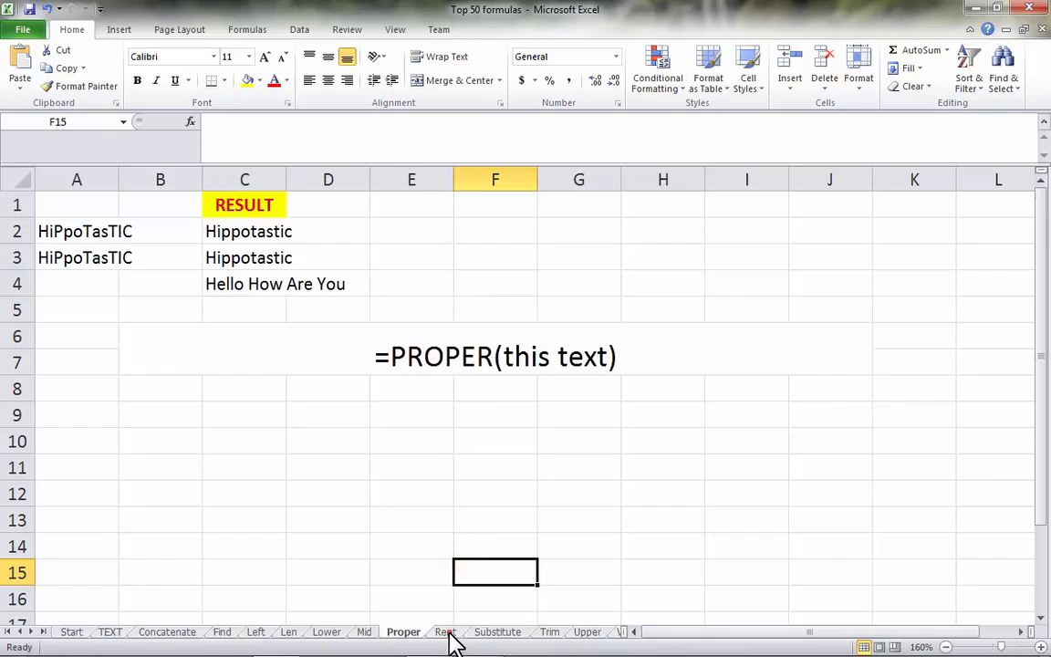
- On the Rept sheet, review the text in A2 and the formula in C2, and enter =REPT(A3, 5) in C3
left_click(446, 632)
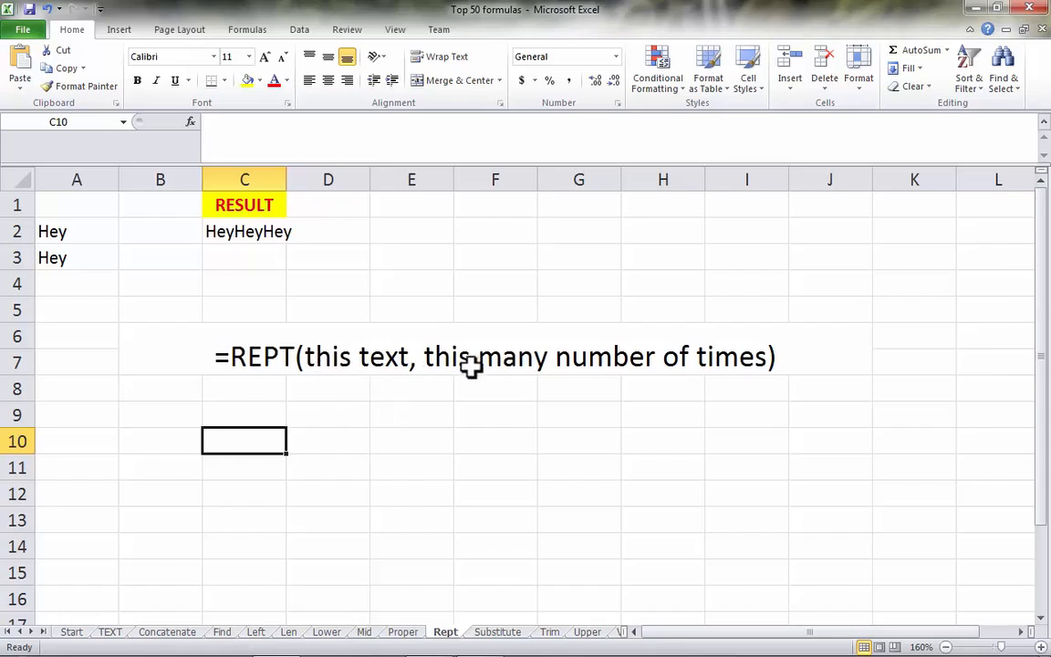
left_click(80, 232)
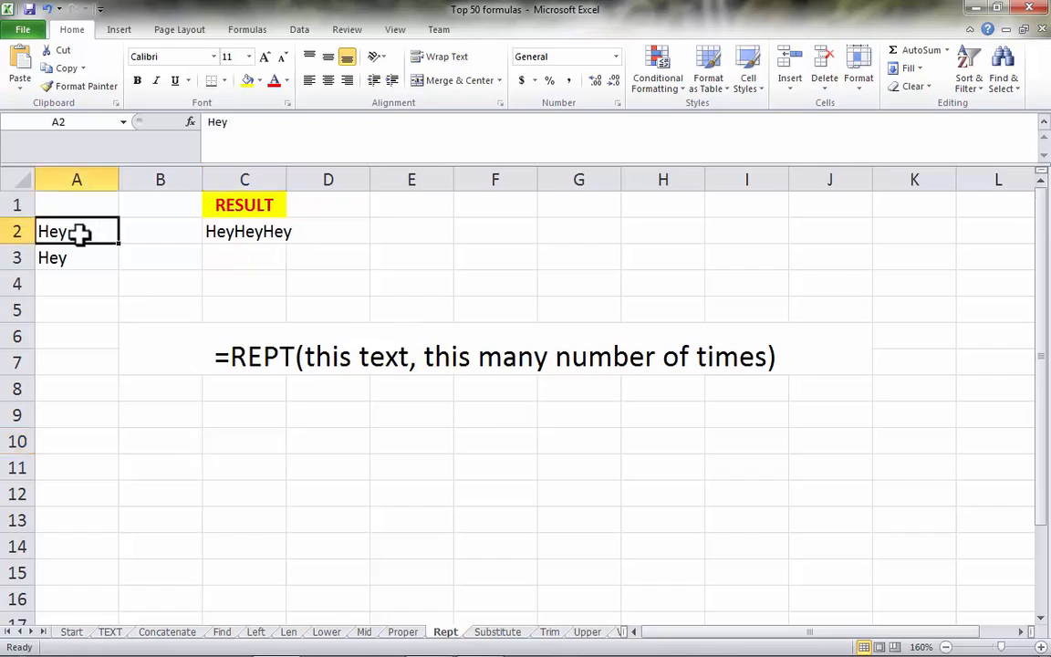
left_click(244, 231)
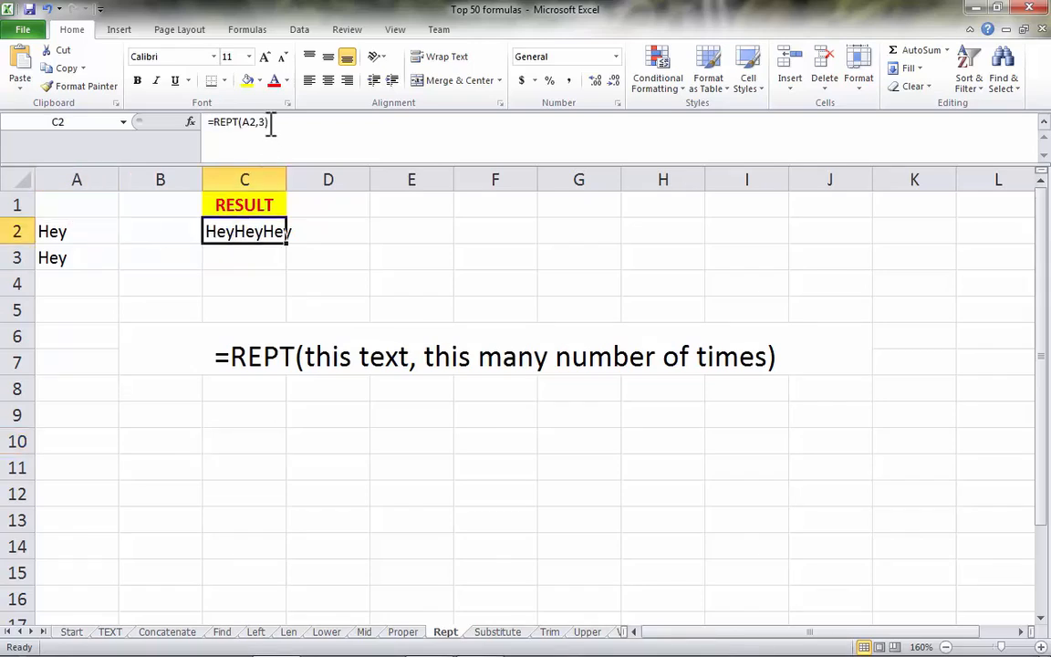
left_click(271, 258)
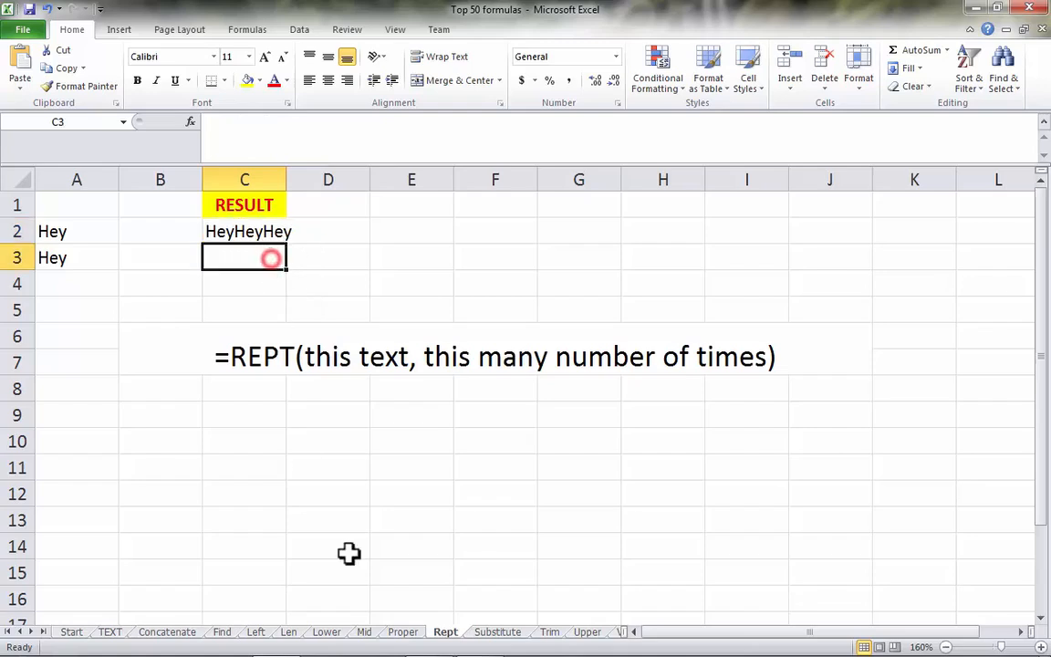
type("=REPT(")
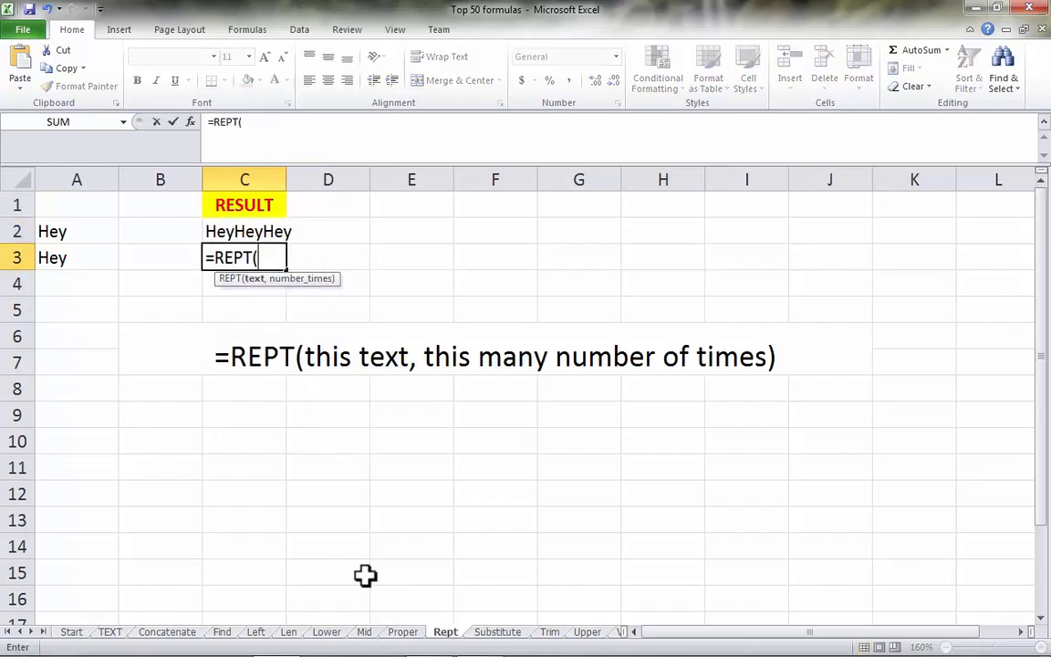
left_click(73, 258)
type(", 5")
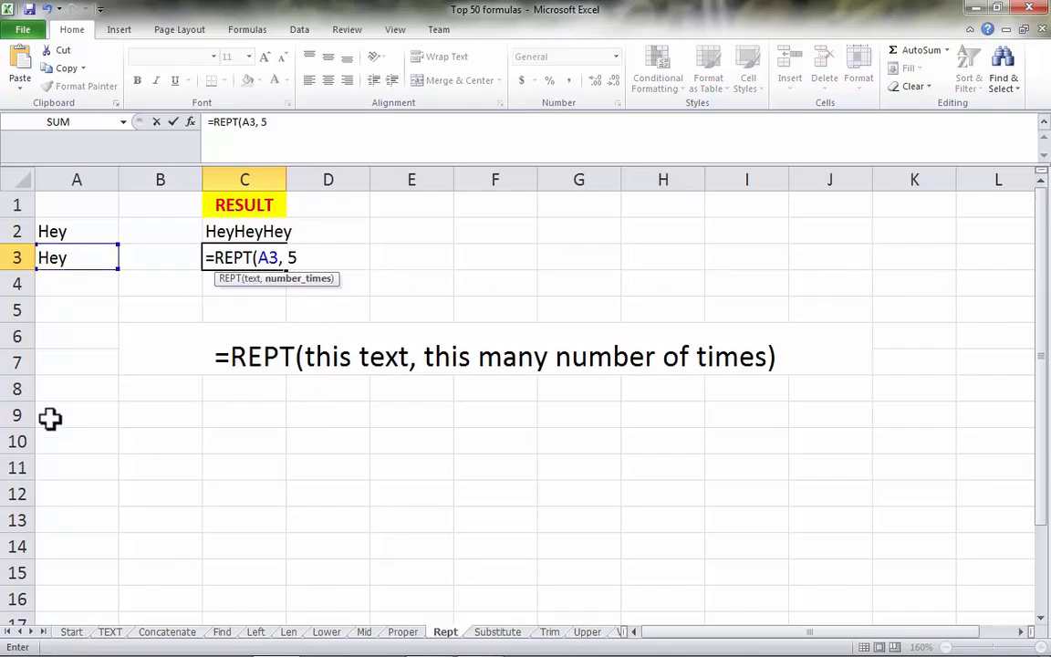
key("Return")
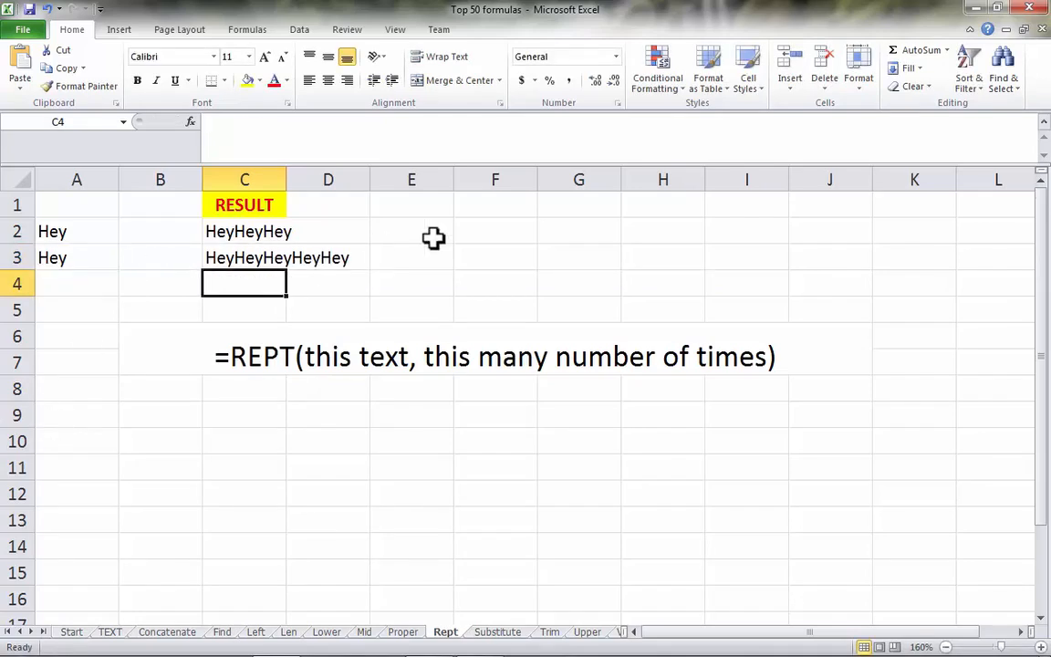
- On the Substitute sheet, review the text in A2 and the formula in C2, and enter =SUBSTITUTE(A3, "is", "are") in C3
left_click(515, 632)
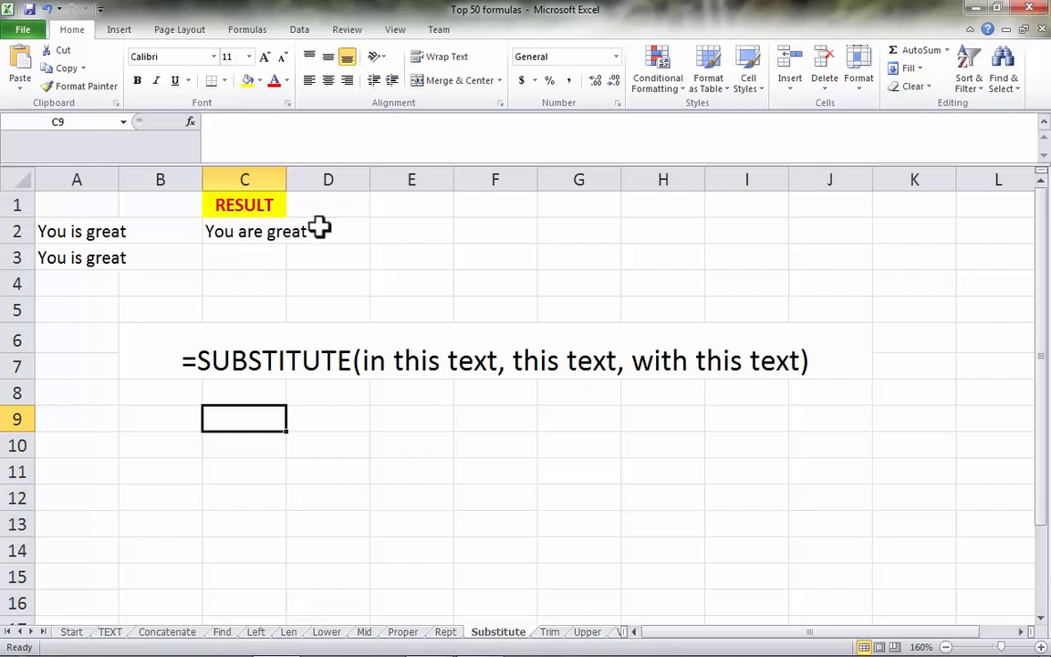
left_click(99, 233)
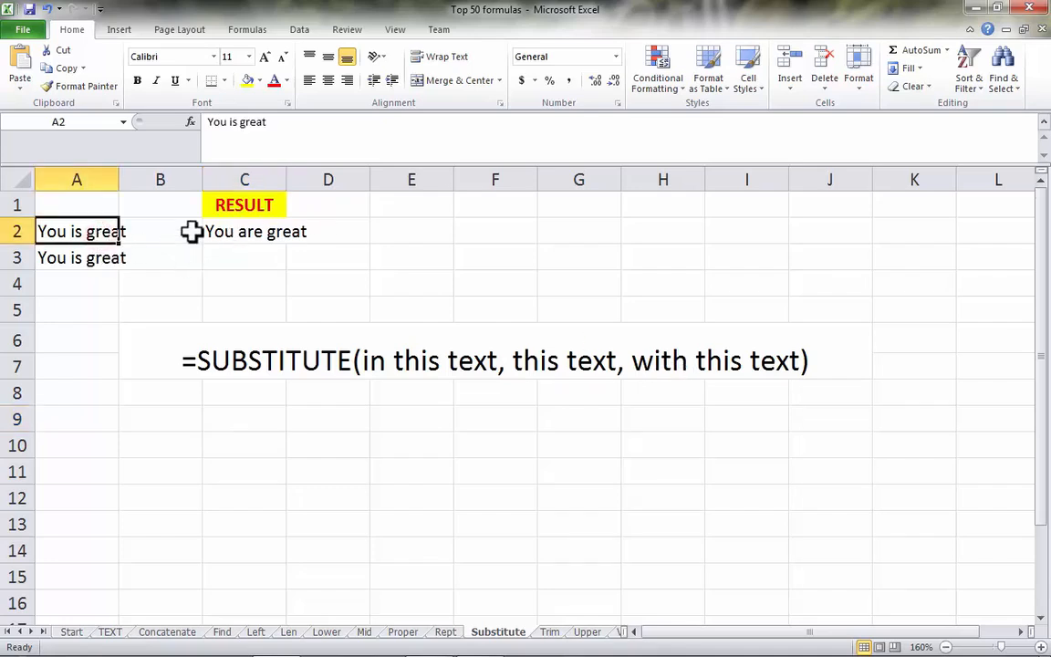
left_click(260, 232)
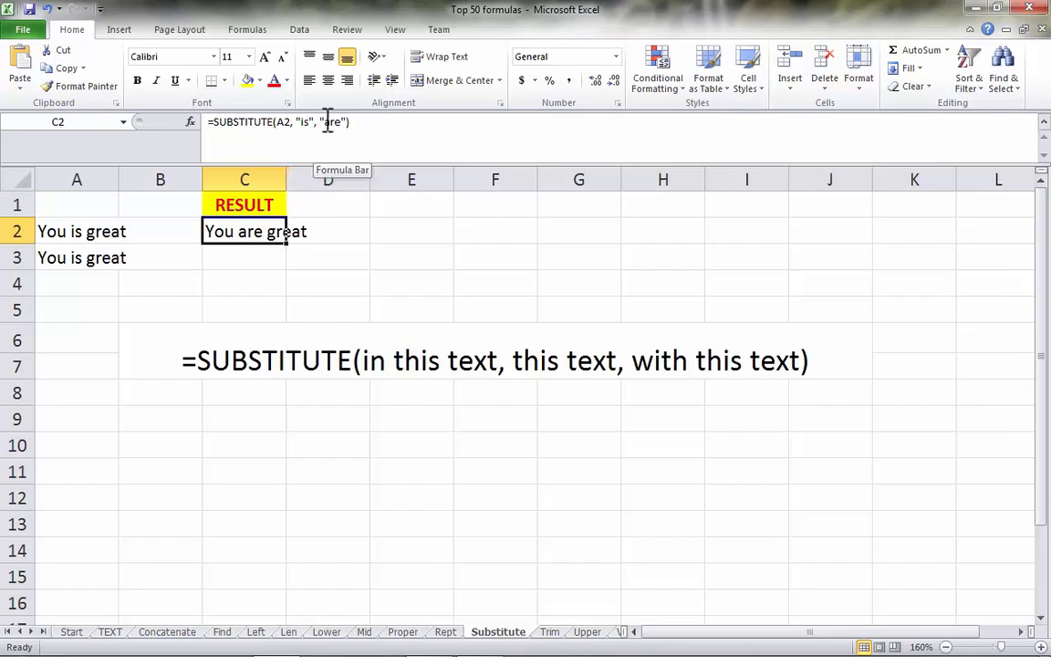
left_click(266, 255)
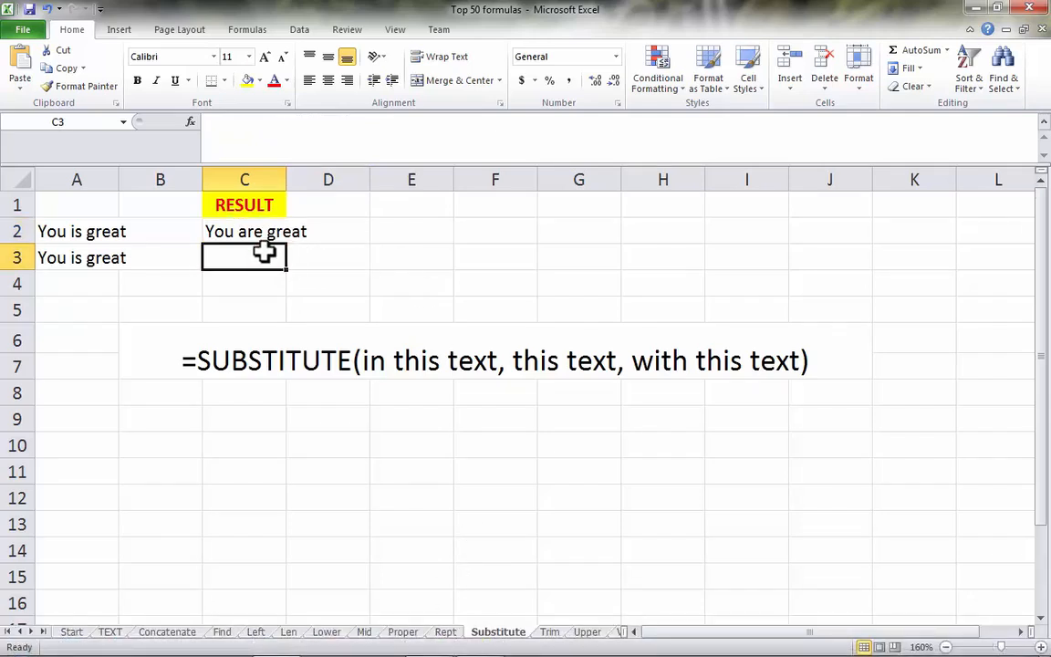
type("=SUB")
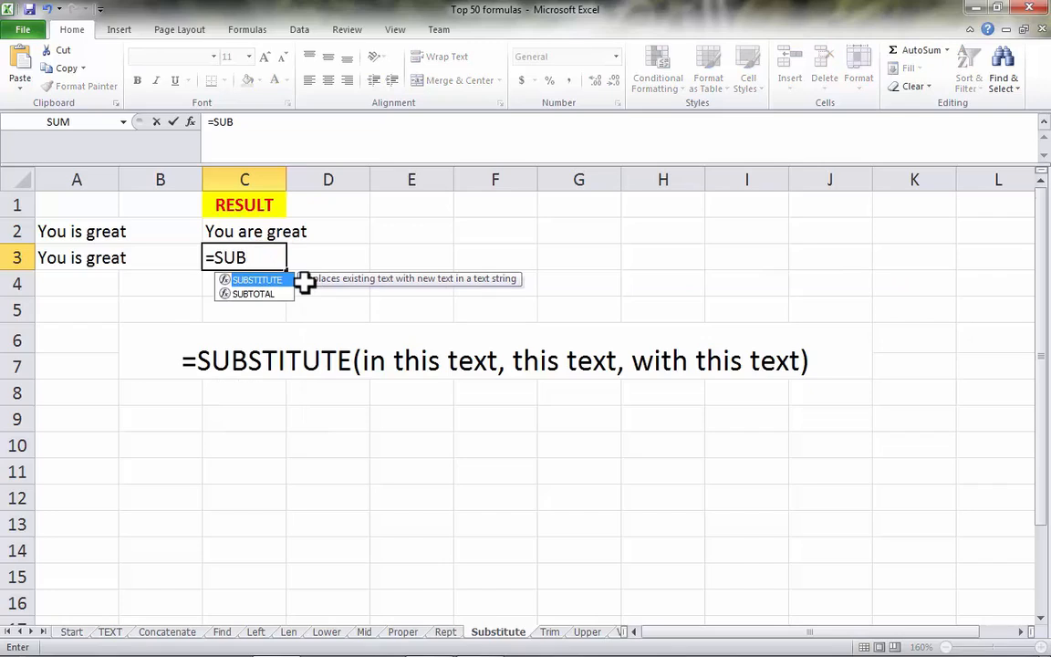
type("stitute(")
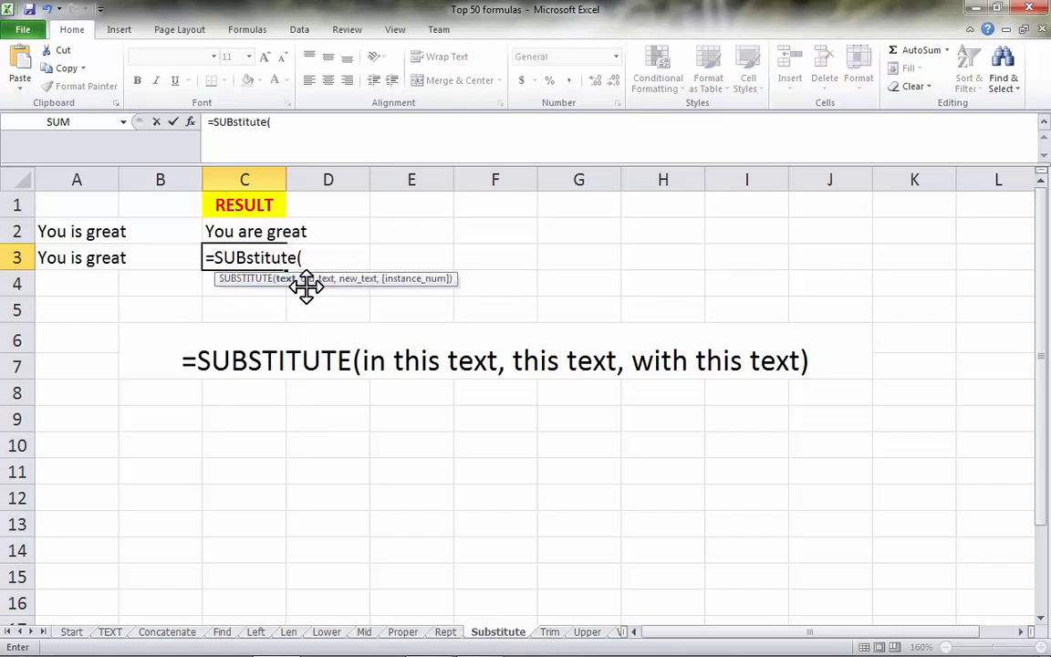
left_click(91, 259)
type(",")
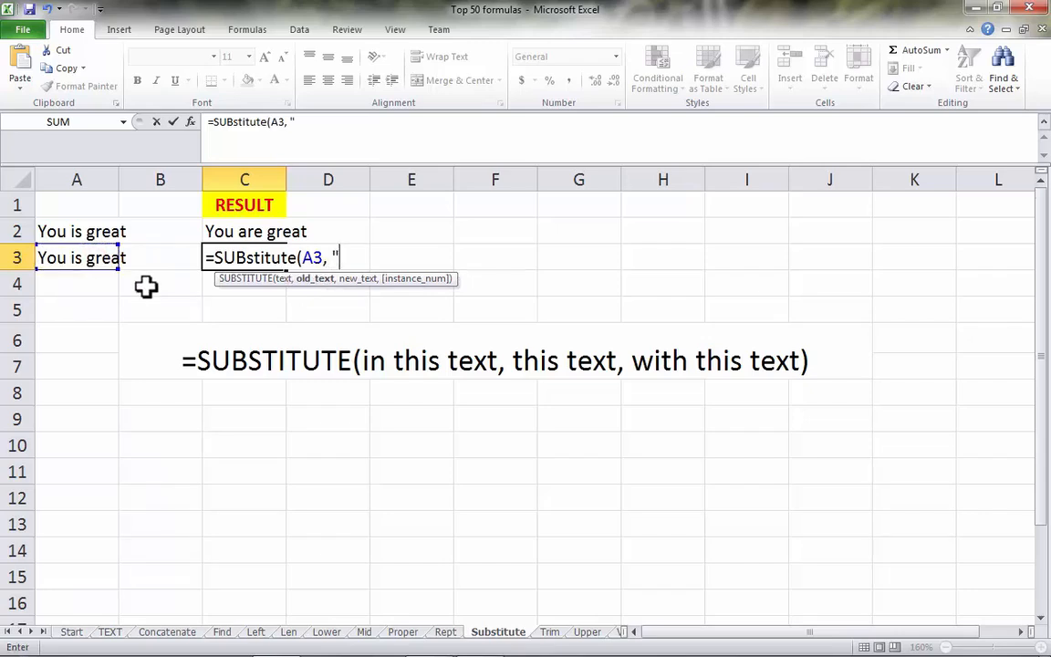
type(" \"is\"m")
key("BackSpace")
type(",")
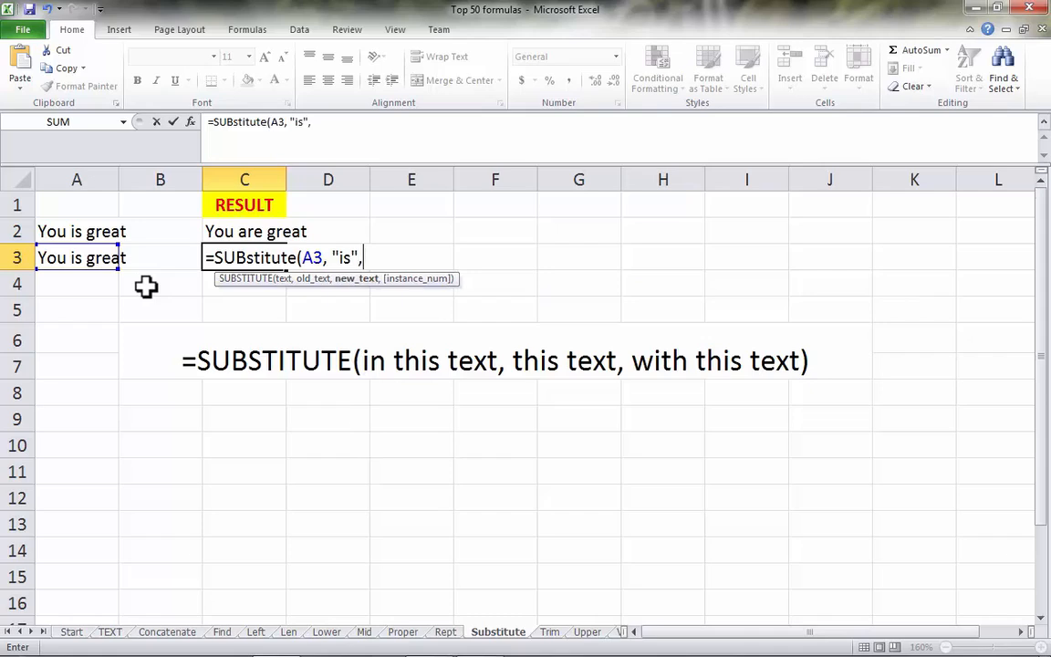
type(" \"are\")")
key("Return")
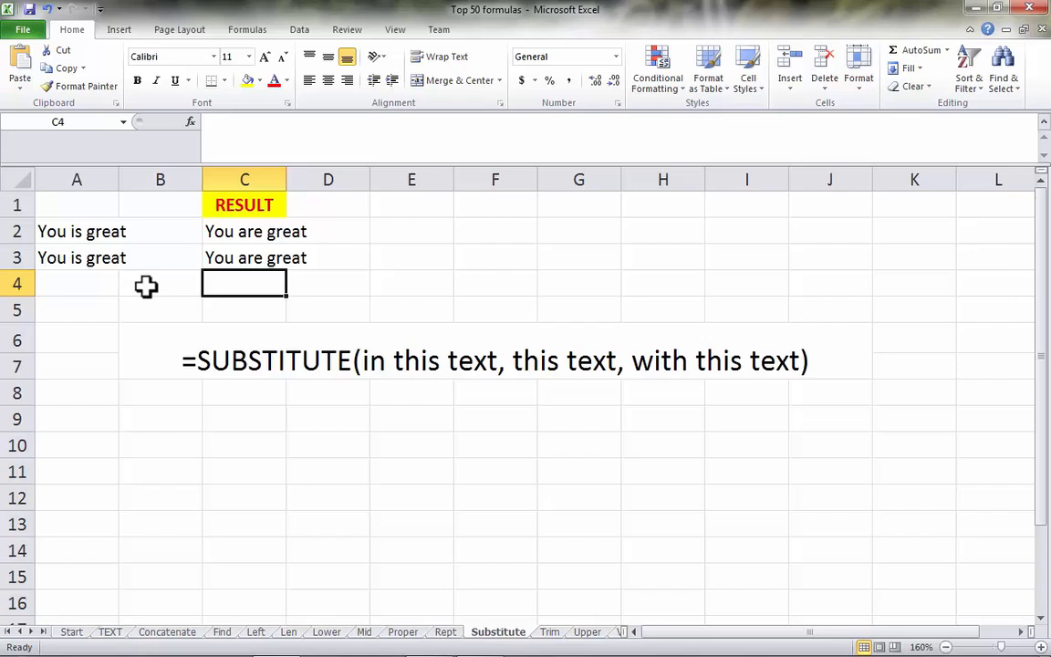
- On the Trim sheet, review the leading spaces in A2 and the formula in C2, enter =TRIM(A3) in C3, and check the cell
left_click(550, 632)
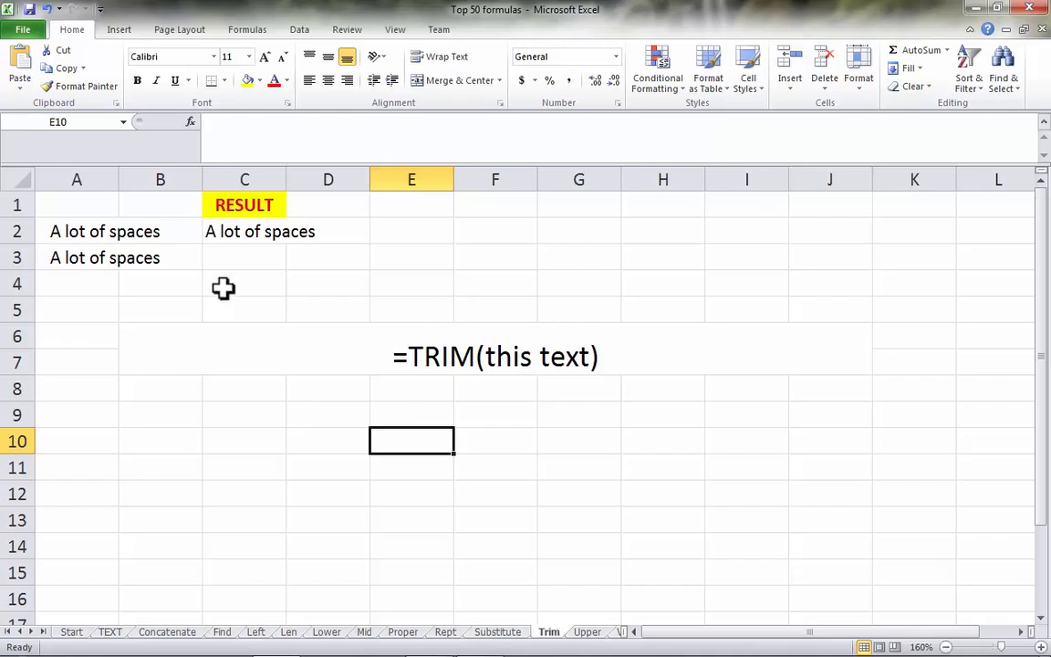
left_click(240, 236)
left_click(92, 236)
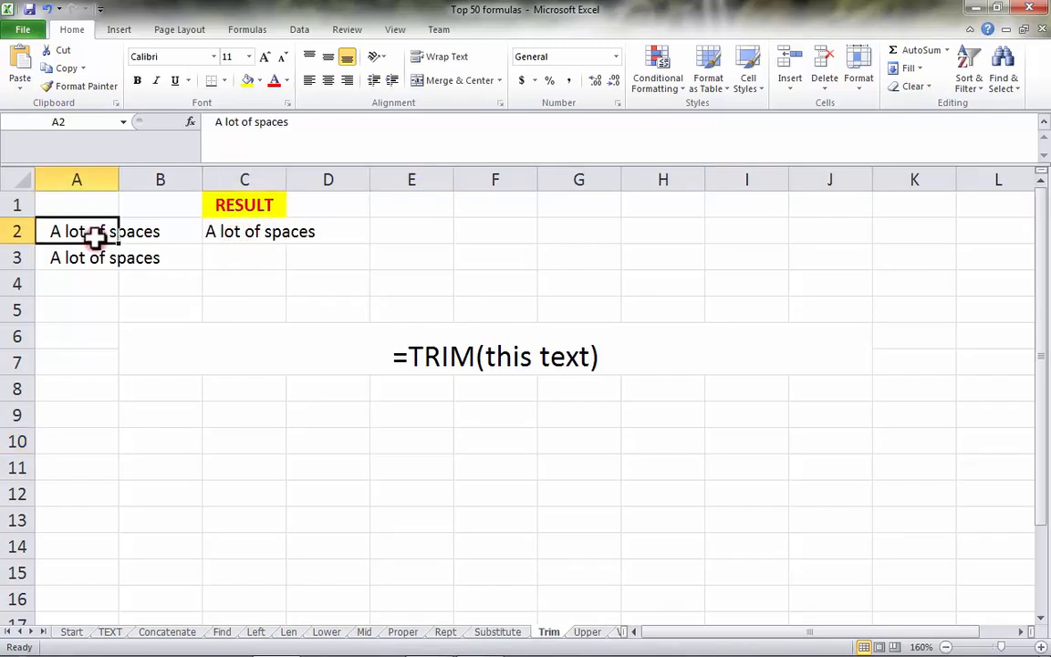
left_click(214, 122)
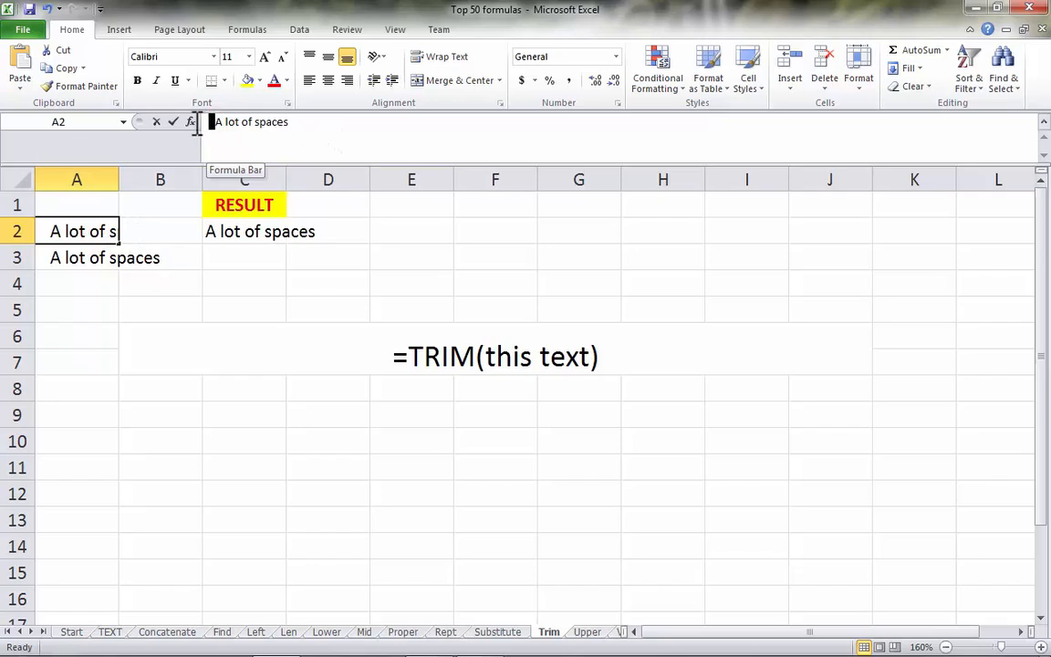
left_click(244, 278)
left_click(251, 228)
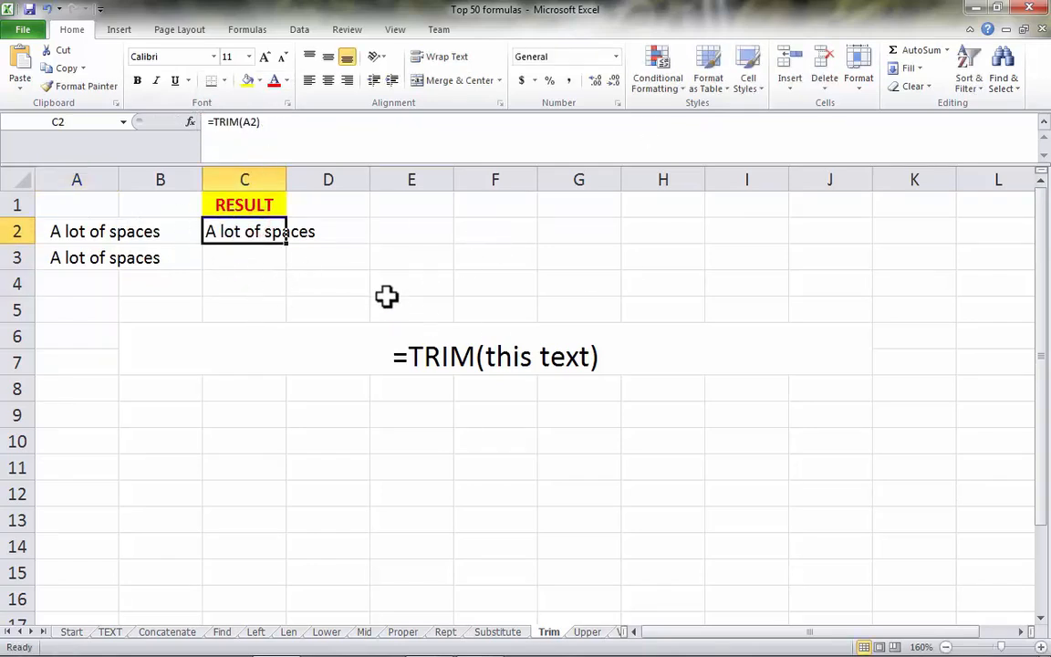
left_click(275, 255)
type("=TRIM(")
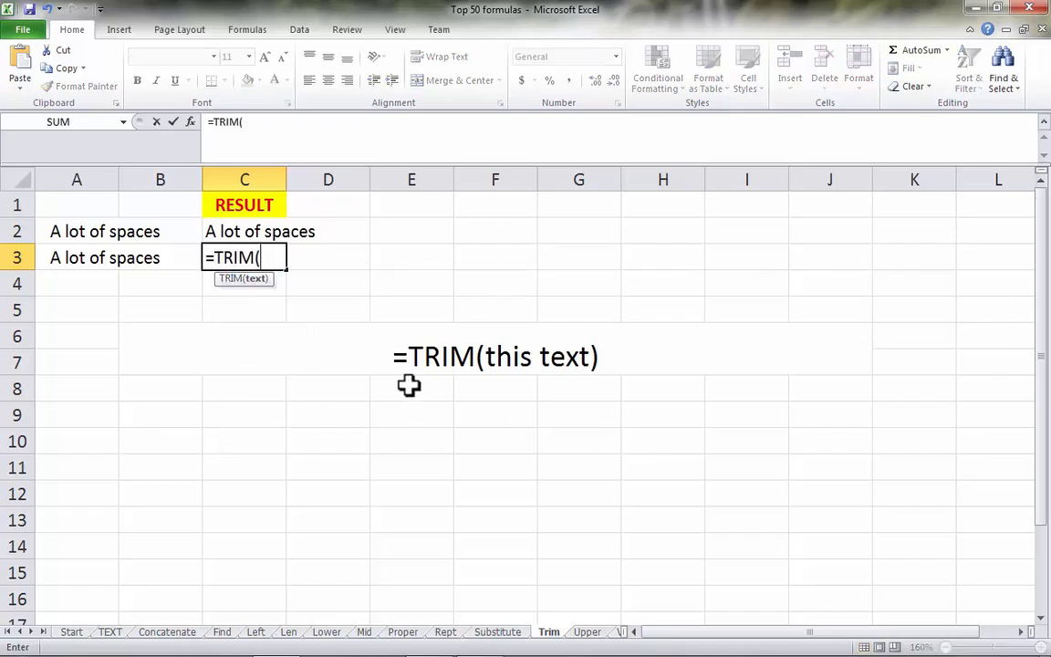
left_click(102, 258)
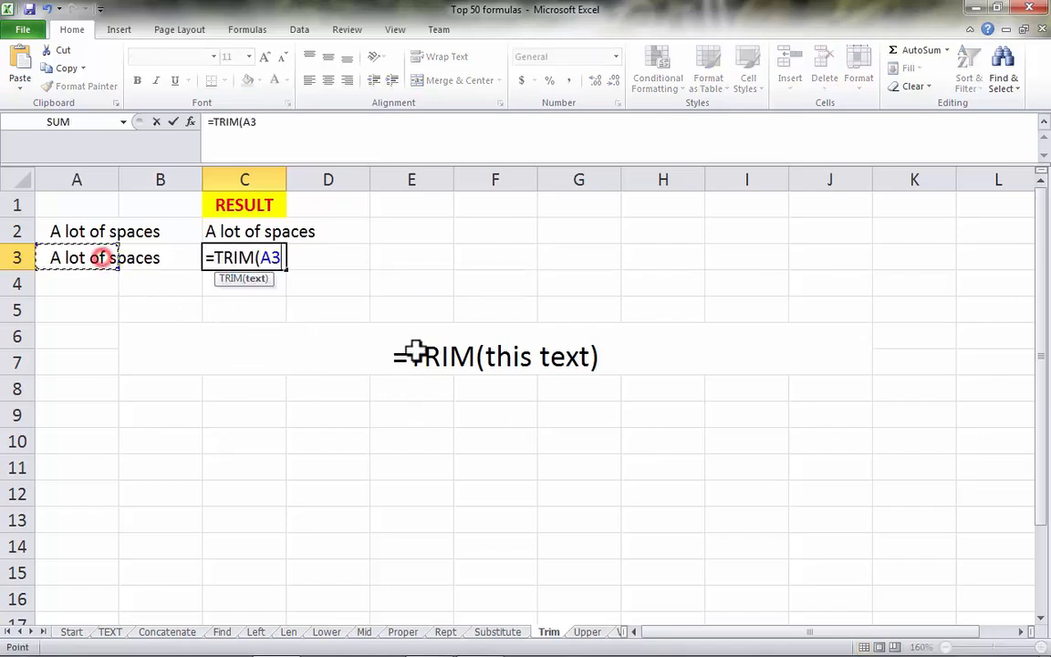
type(")")
key("Return")
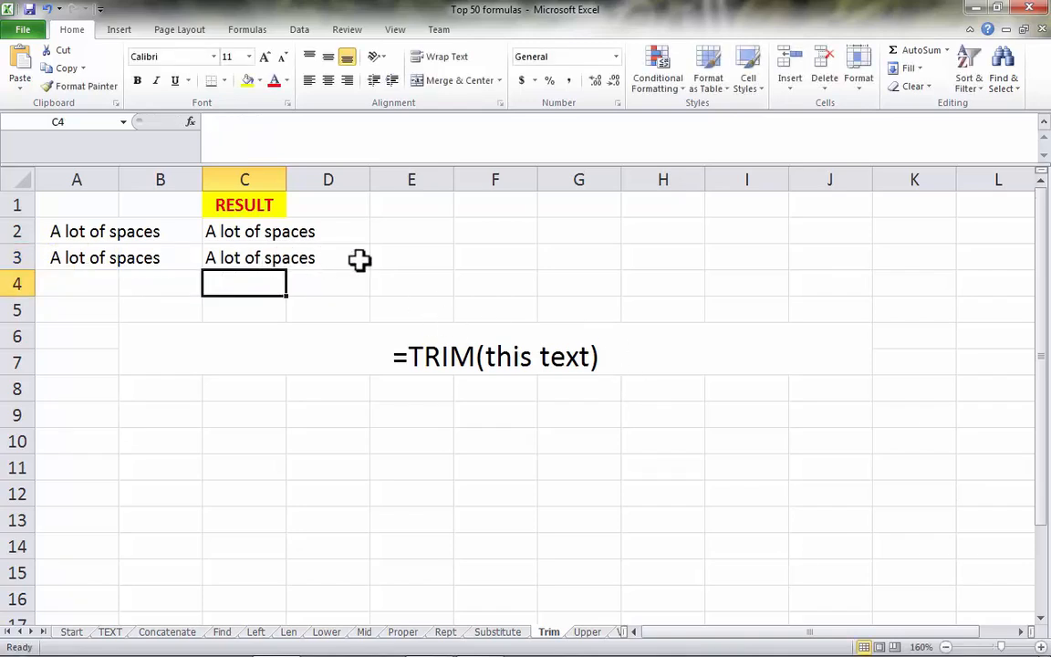
left_click(238, 257)
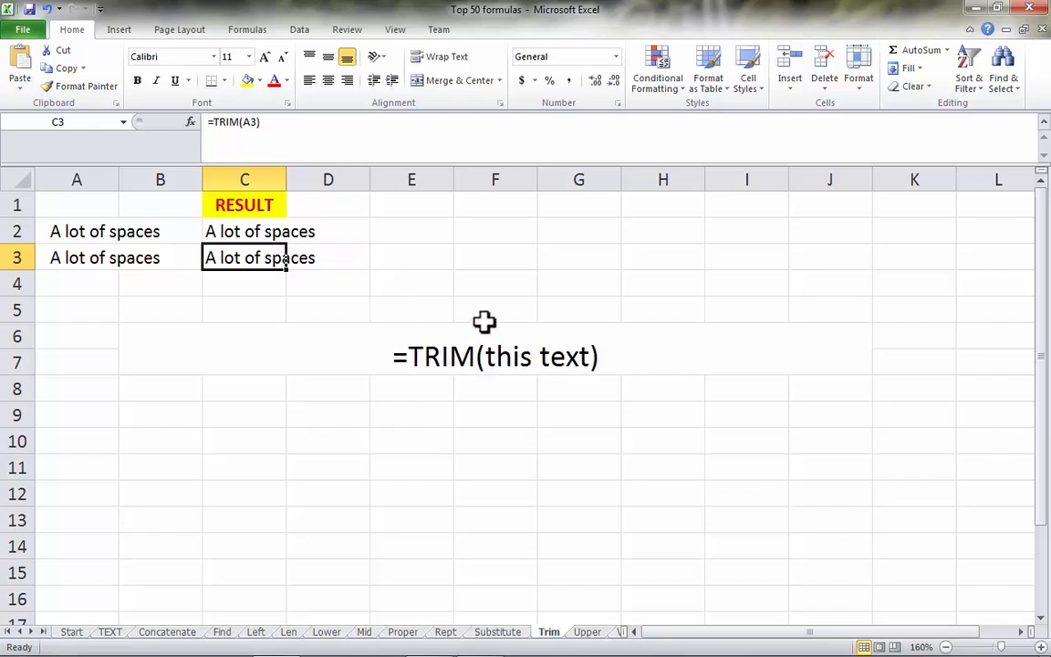
- On the Upper sheet, review the syntax in B6, the text in A2 and the formula in C2, and enter =UPPER(A3) in C3
left_click(588, 634)
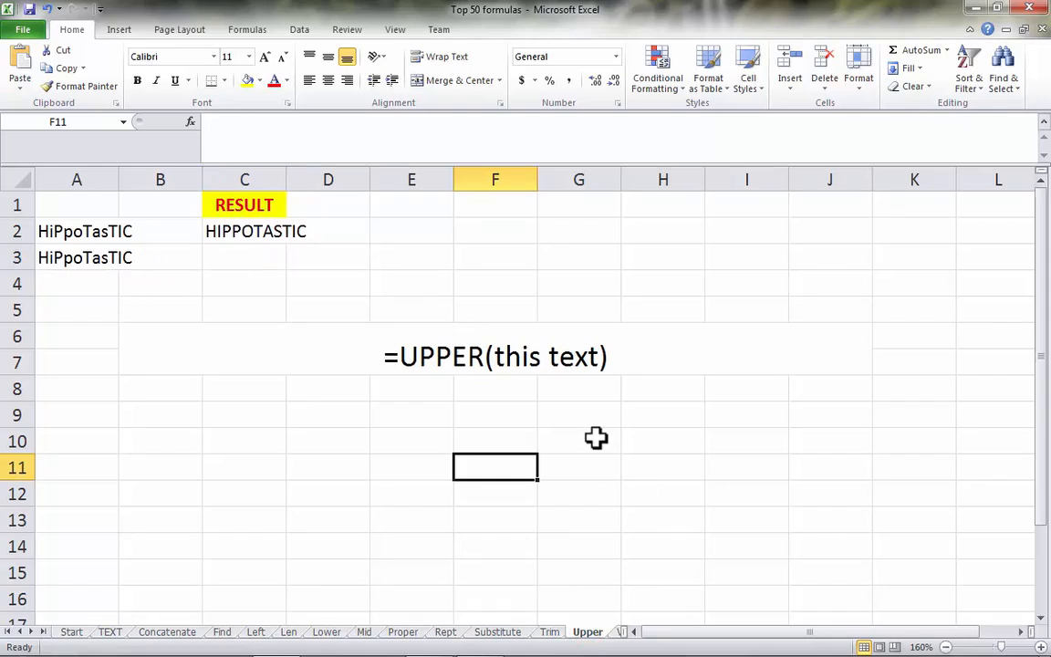
left_click(468, 357)
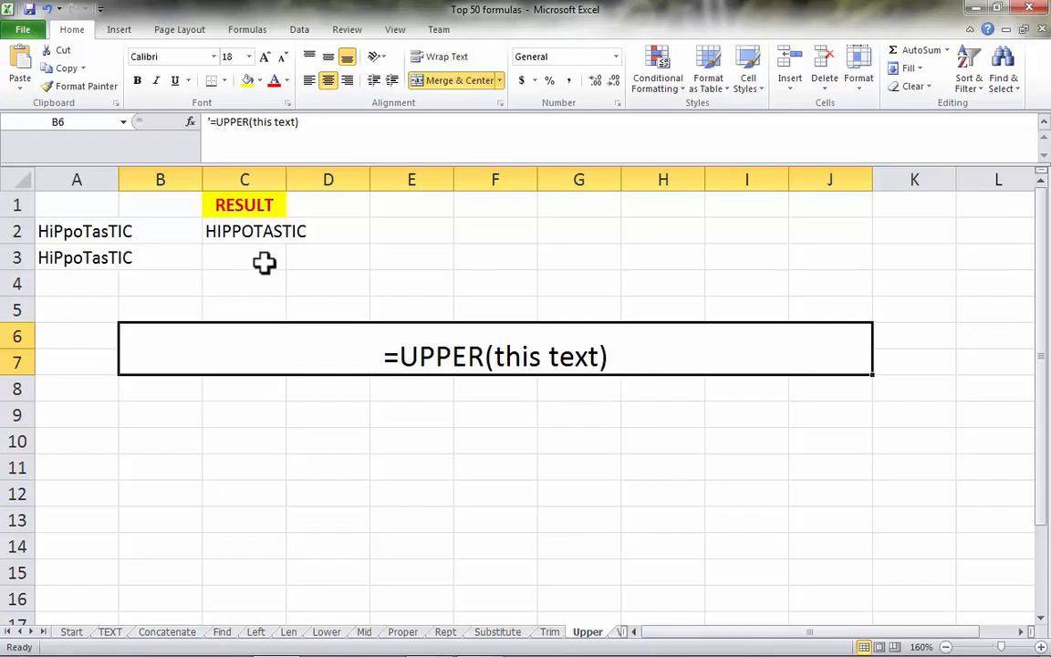
left_click(72, 231)
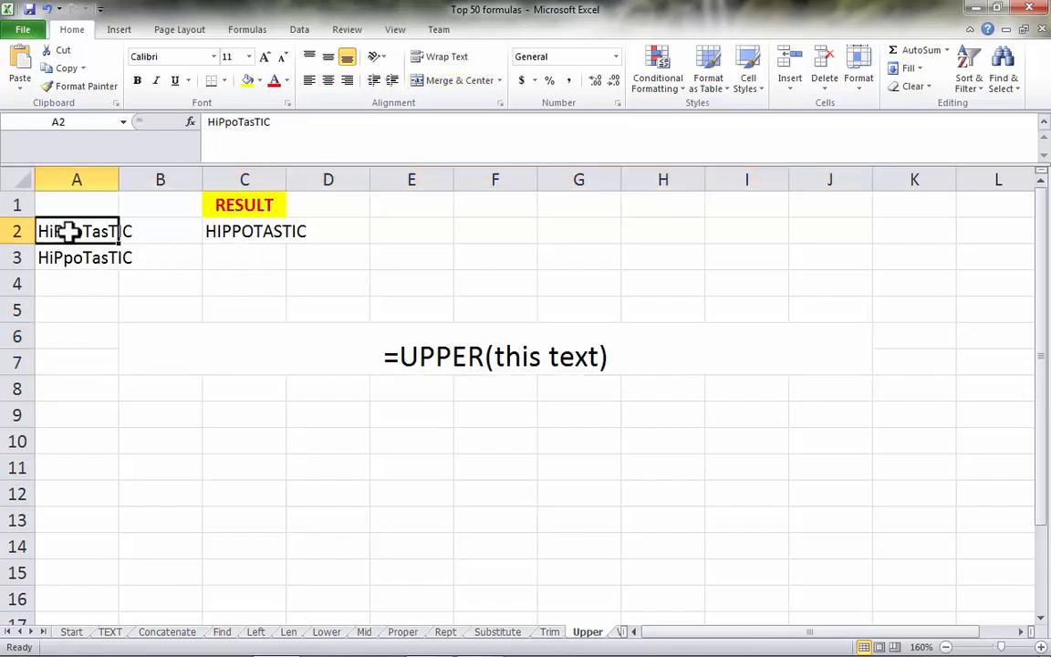
left_click(263, 233)
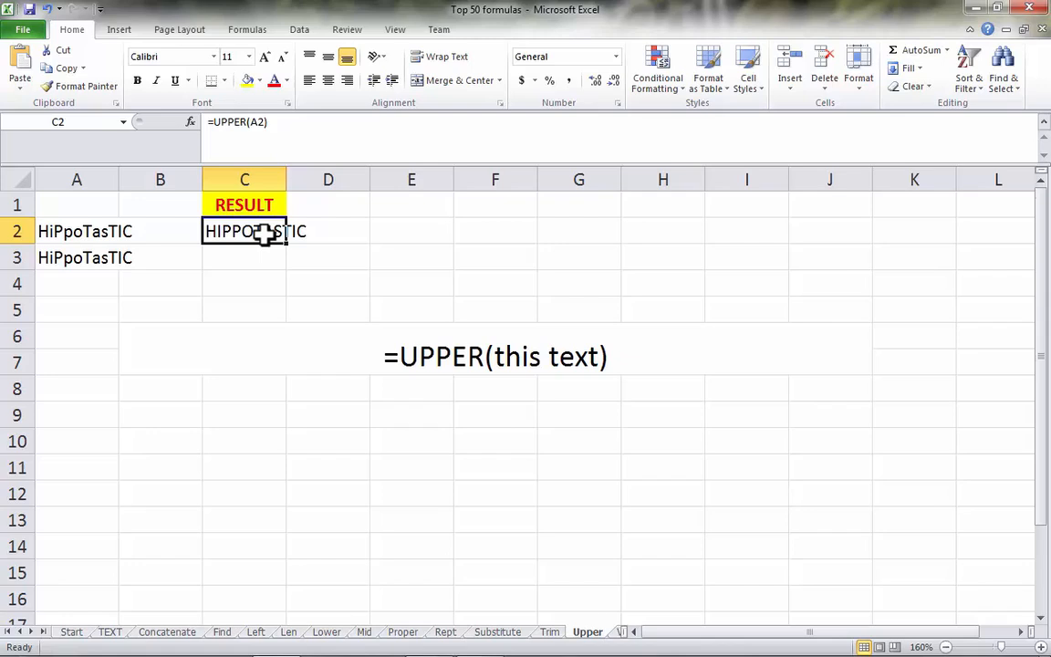
left_click(259, 257)
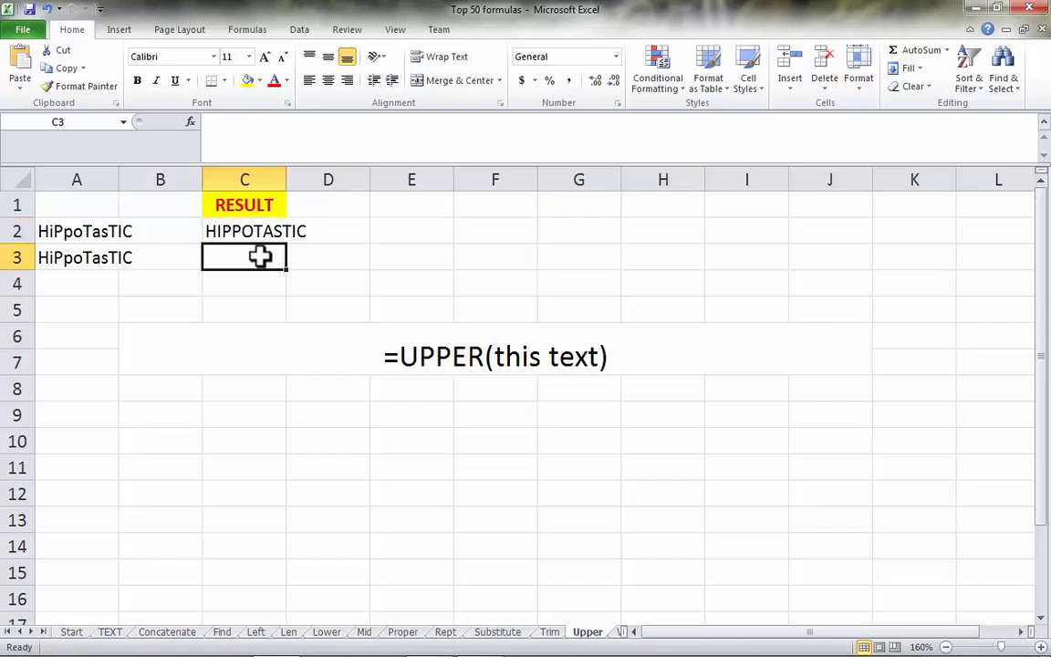
type("=UPPER(")
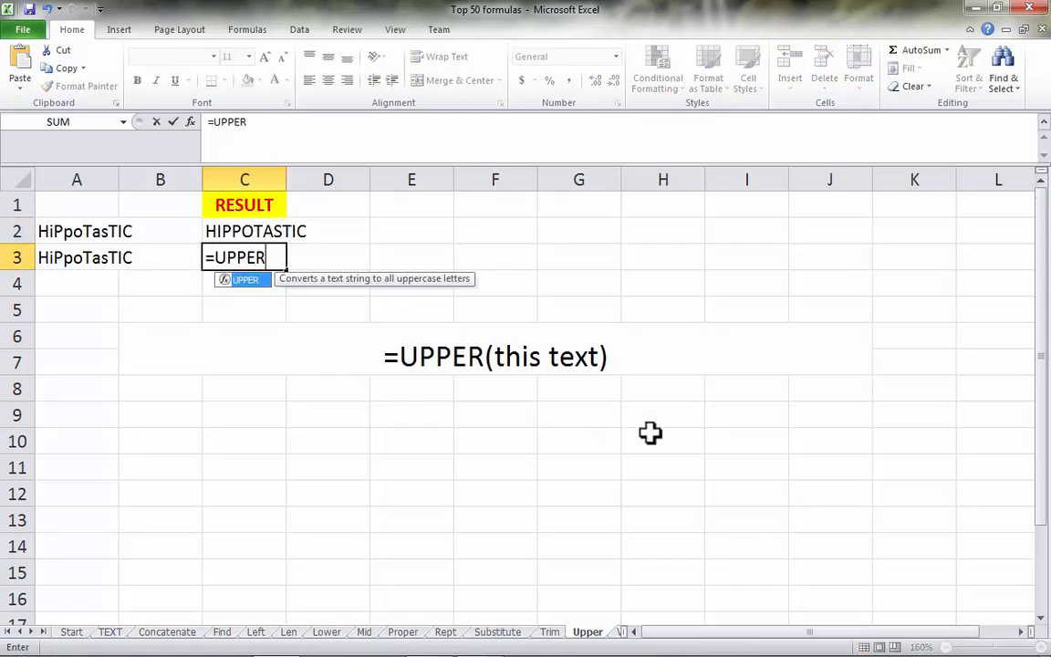
left_click(70, 258)
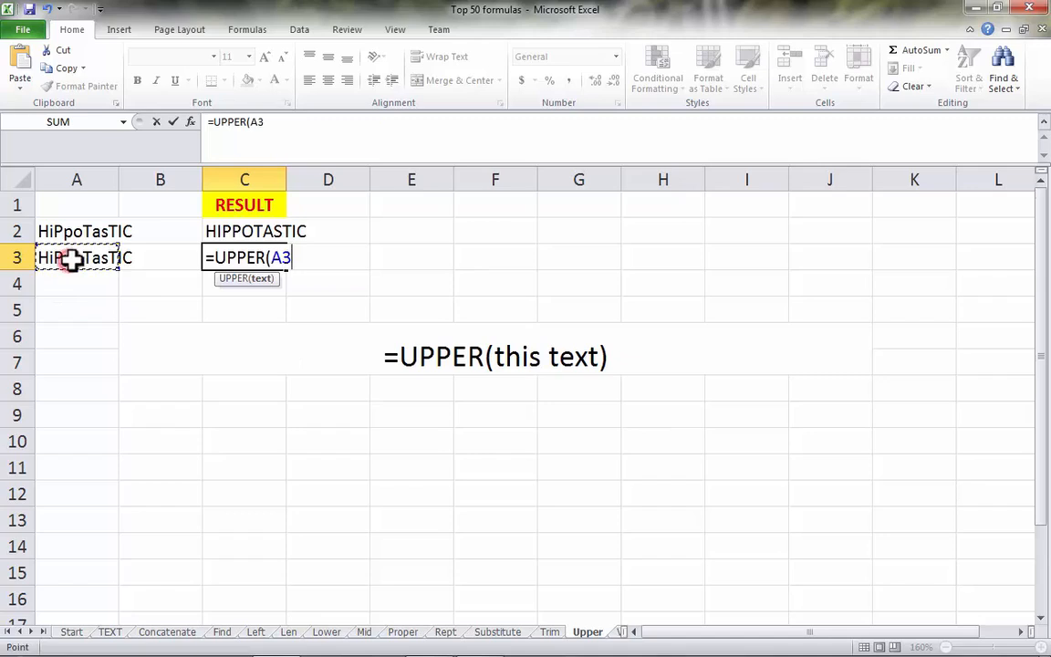
type(")")
key("Return")
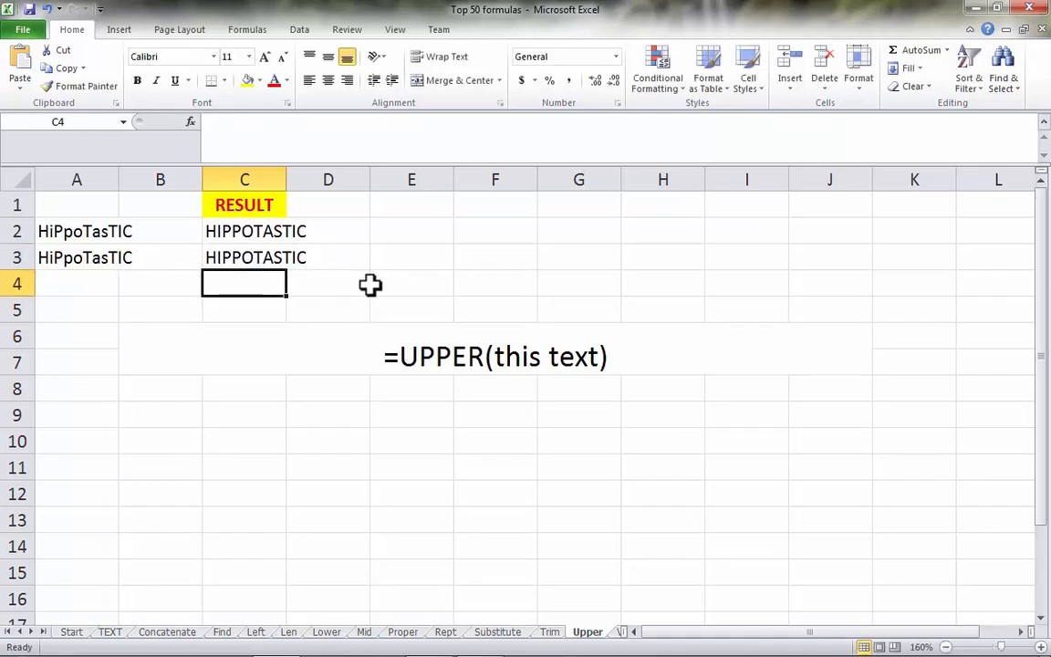
- On the Value sheet, review the entries in A2 and A3 and their formulas in C2 and C3, and enter =VALUE(A4) in C4
left_click(417, 634)
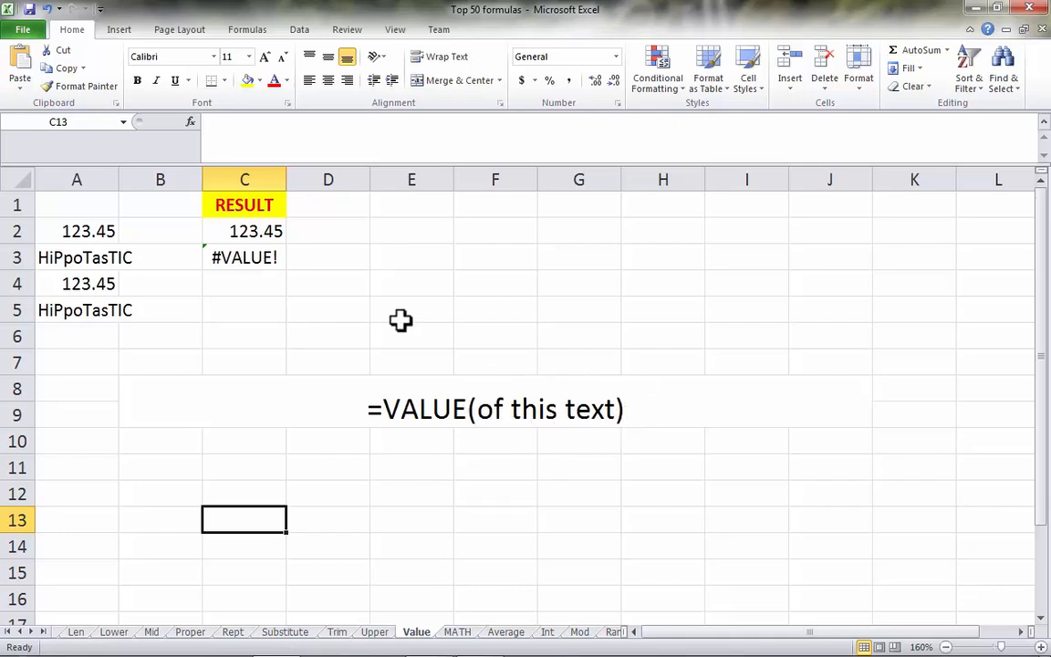
left_click(84, 232)
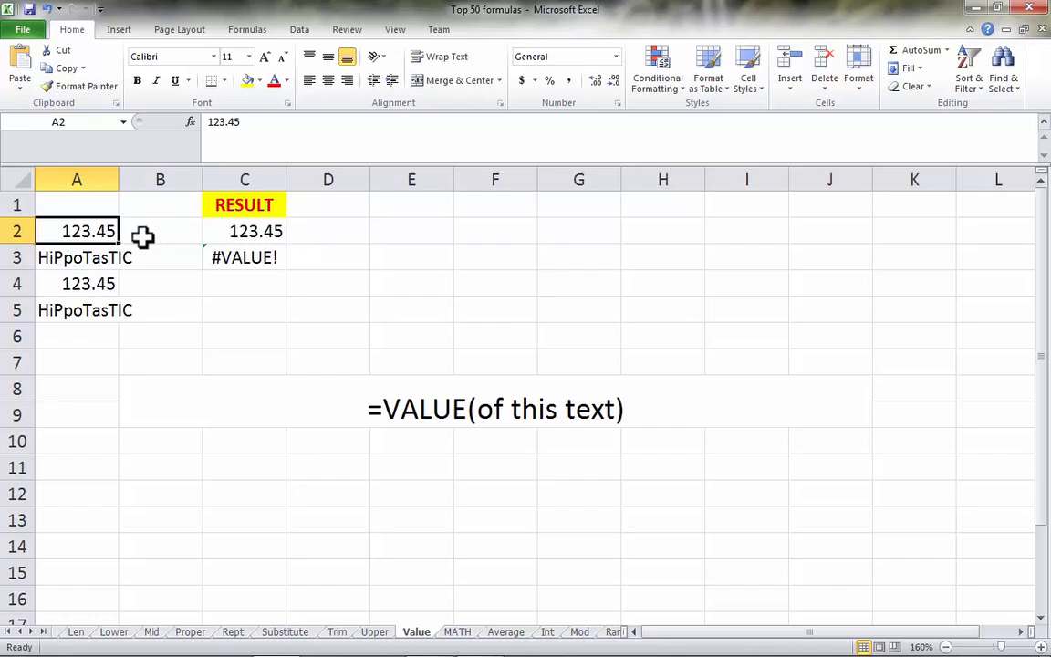
left_click(259, 231)
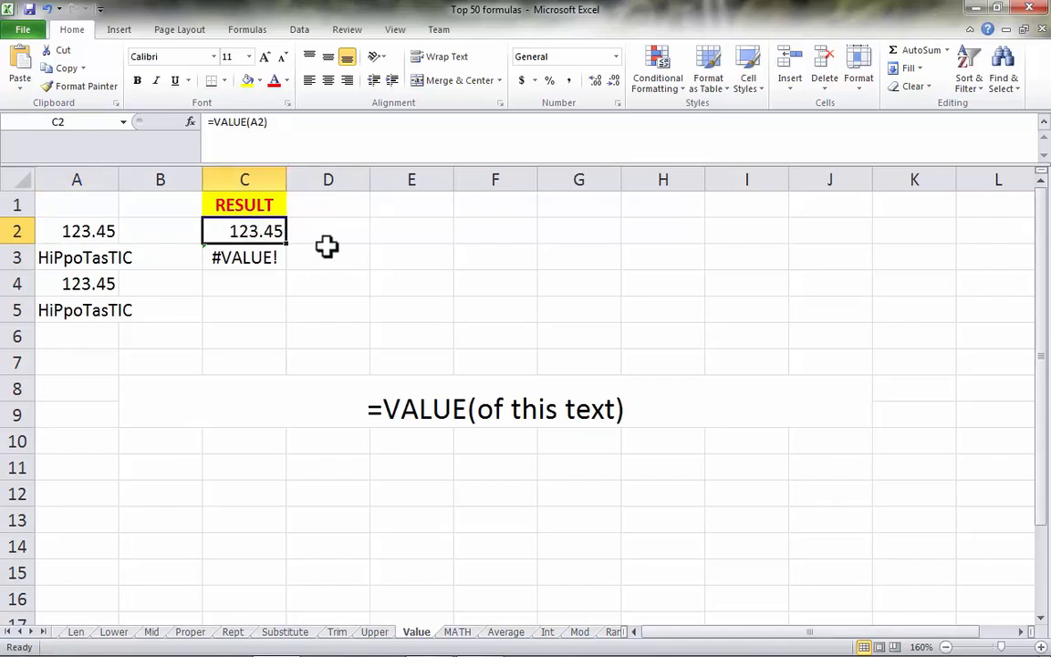
left_click(94, 260)
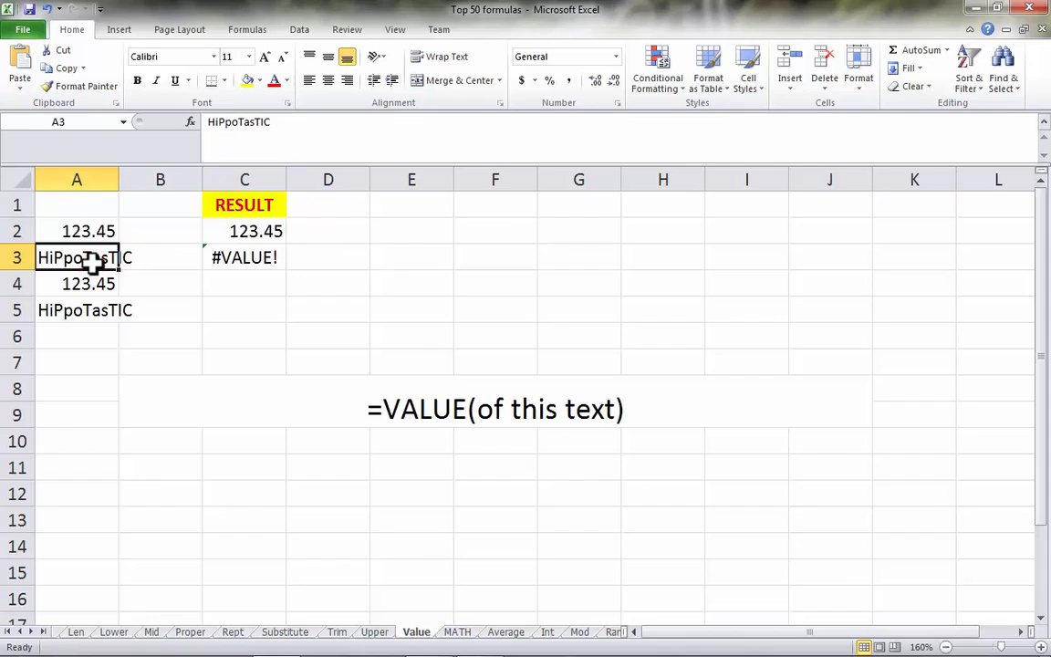
left_click(262, 259)
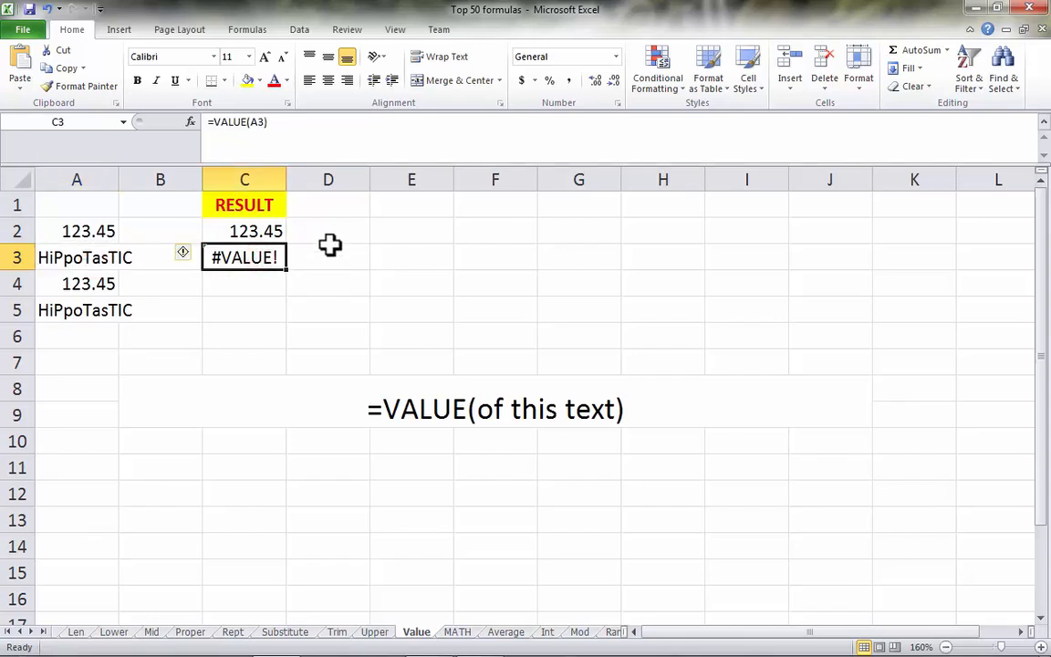
left_click(258, 289)
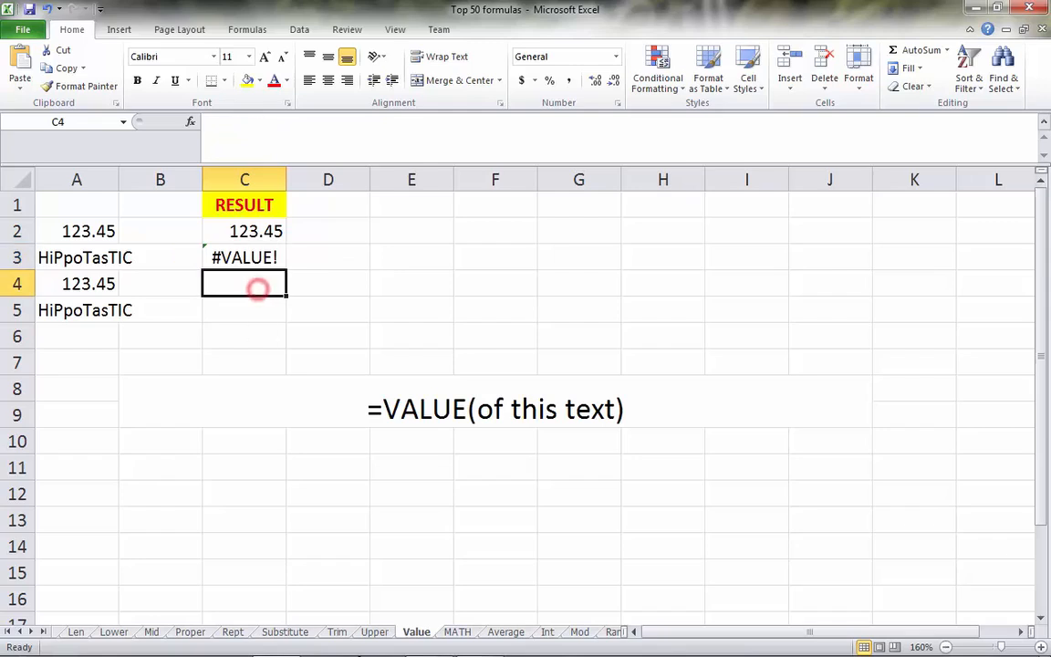
type("=VALUE(")
left_click(78, 288)
type(")")
key("Return")
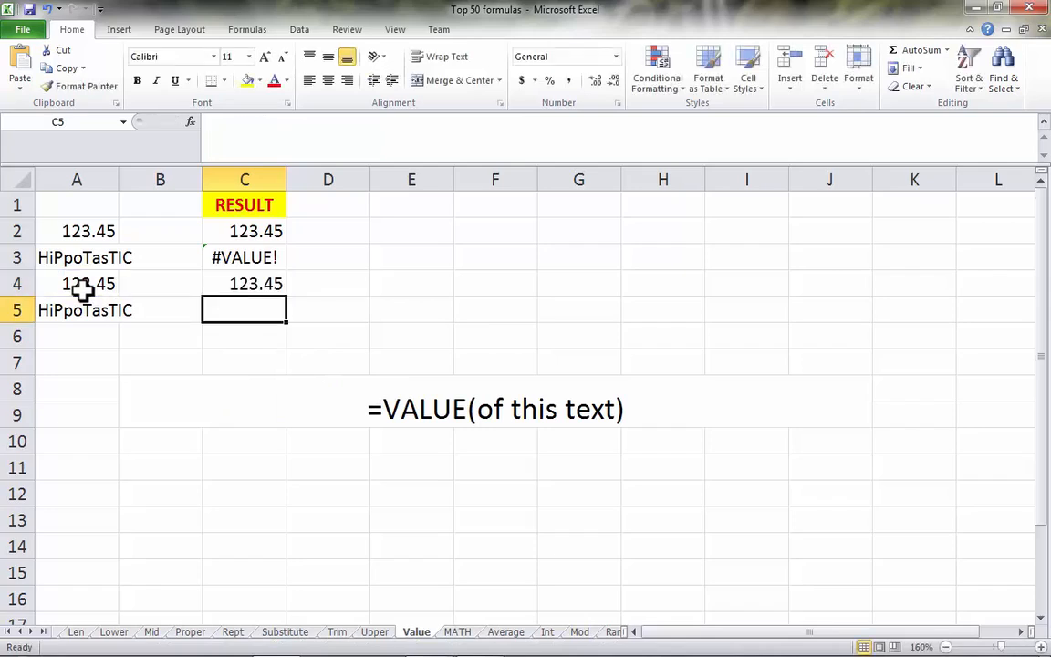
- Enter =VALUE(A5) in C5 to apply the function to the non-numeric text in A5
type("=VALUE(")
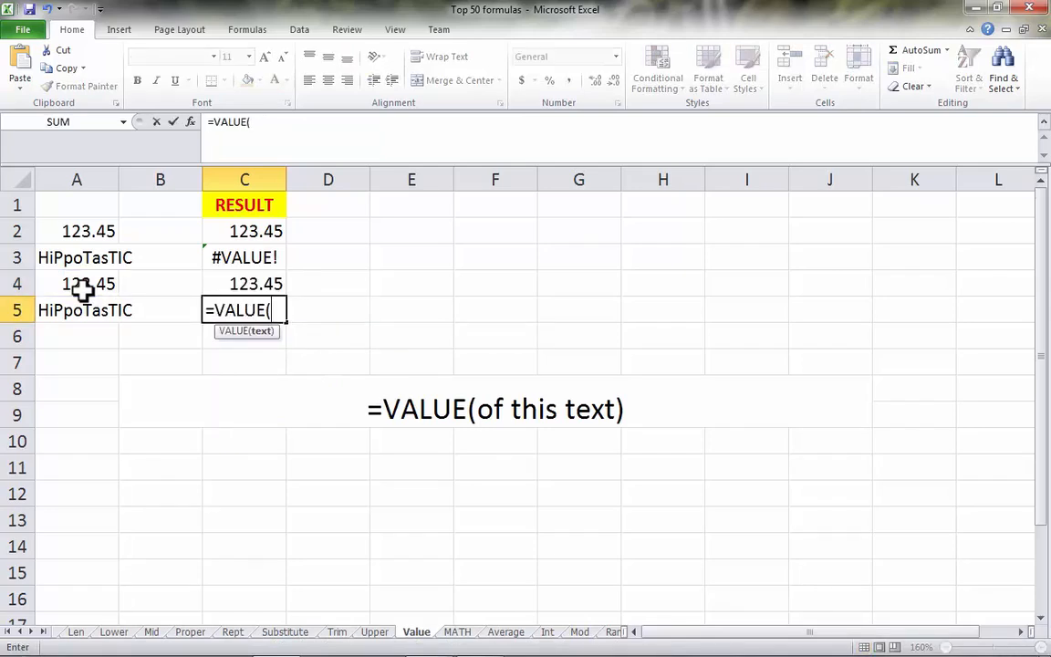
left_click(87, 313)
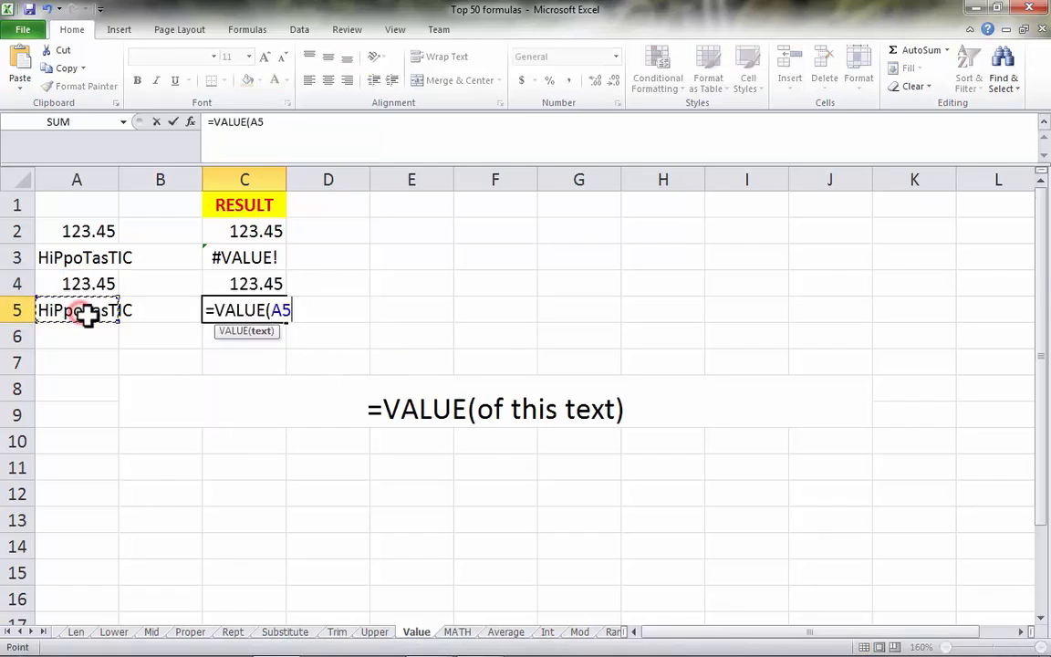
type(")")
key("Return")
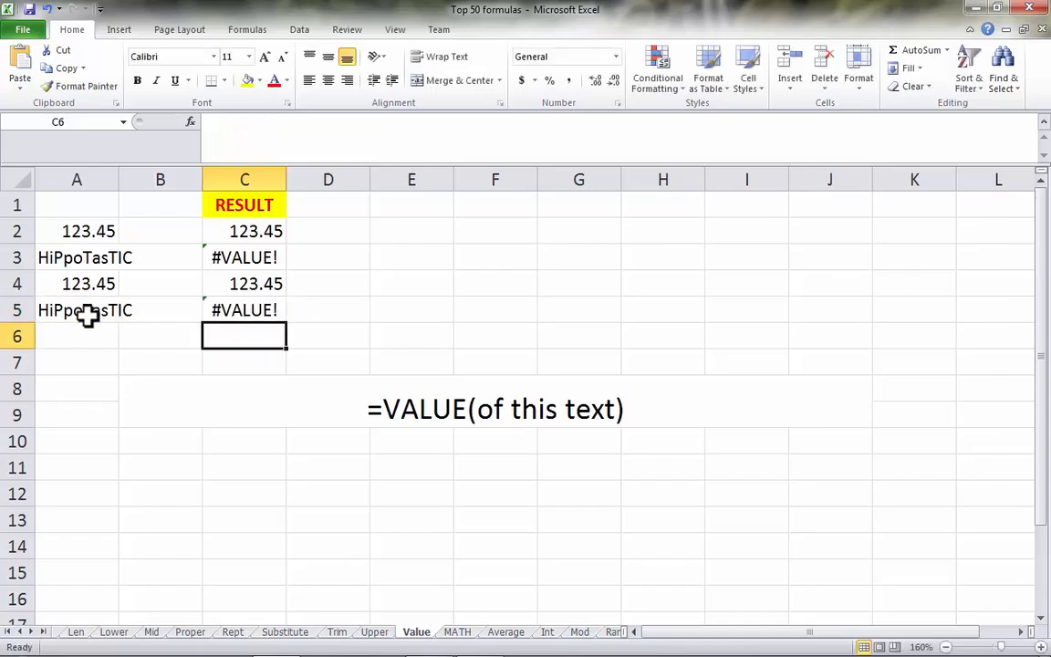